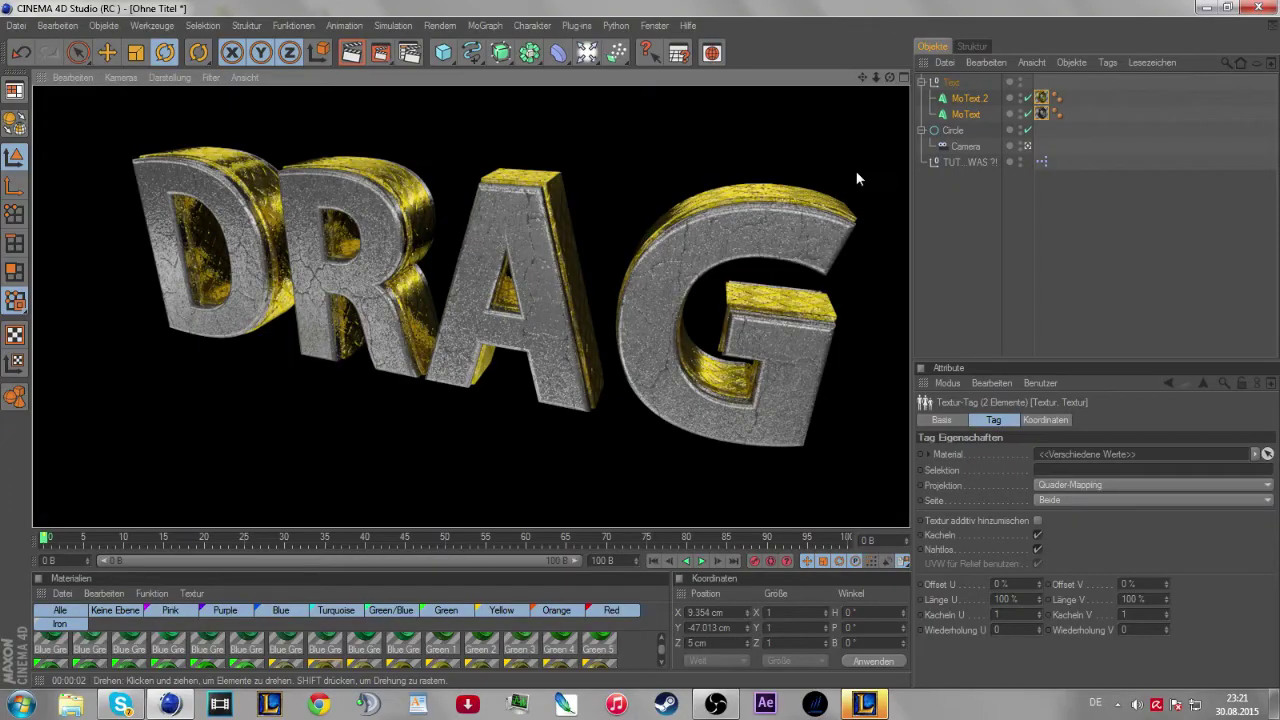
- Deselect everything, clear the render preview of the 3D DRAG text, and zoom out
{"action": "left_click", "coordinate": [926, 278]}
{"action": "scroll", "coordinate": [390, 320], "scroll_direction": "down", "scroll_amount": 3}
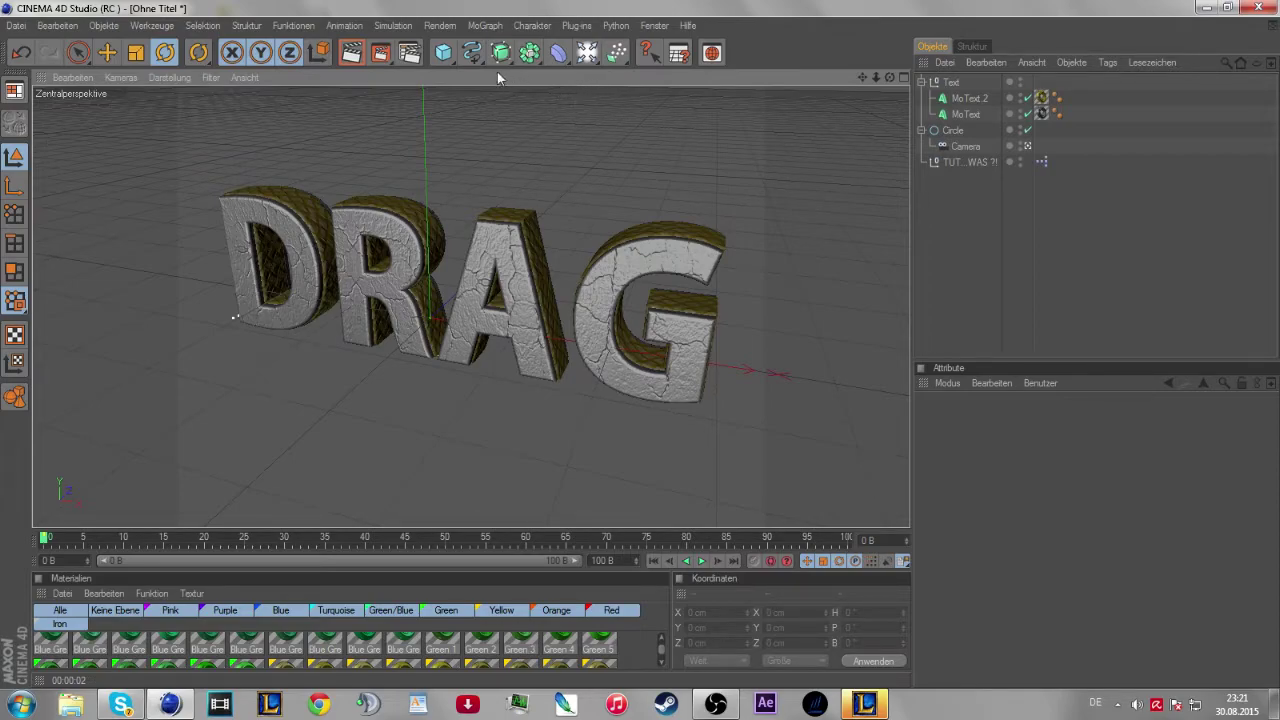
{"action": "left_click", "coordinate": [410, 52]}
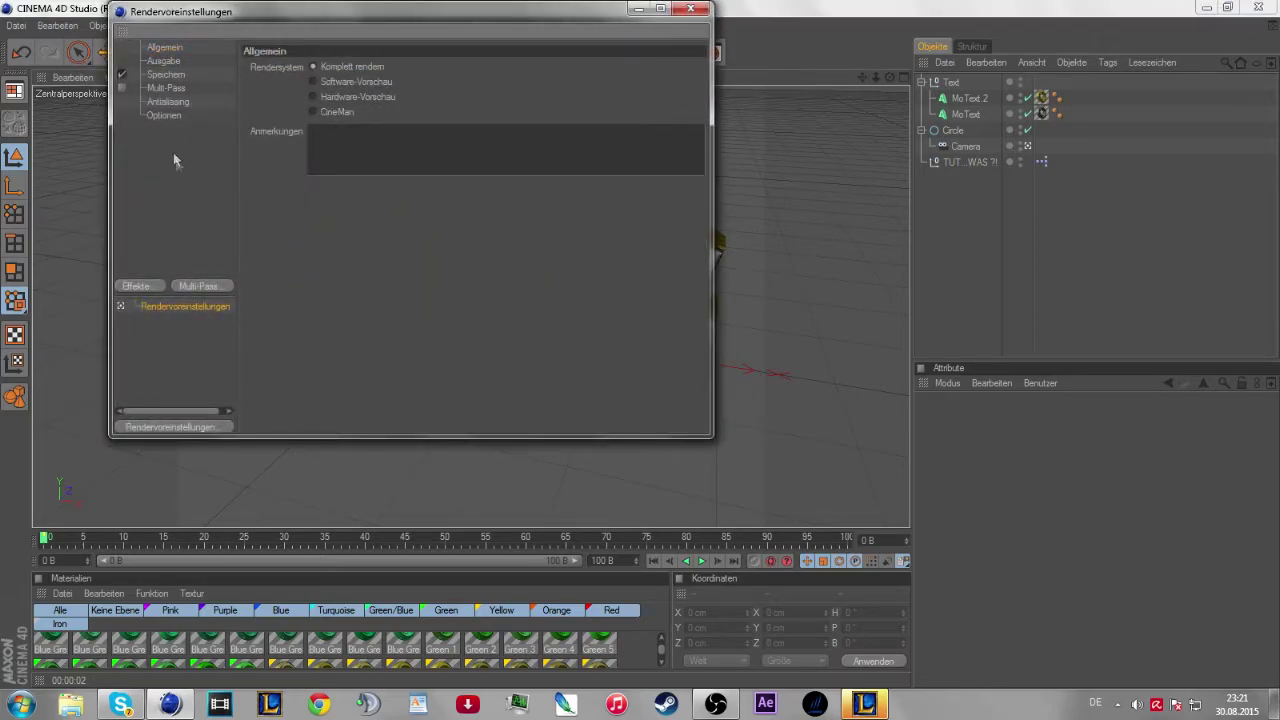
- Apply the HDTV 1080 25 output preset for 1920 × 1080 at 25 fps
{"action": "left_click", "coordinate": [170, 62]}
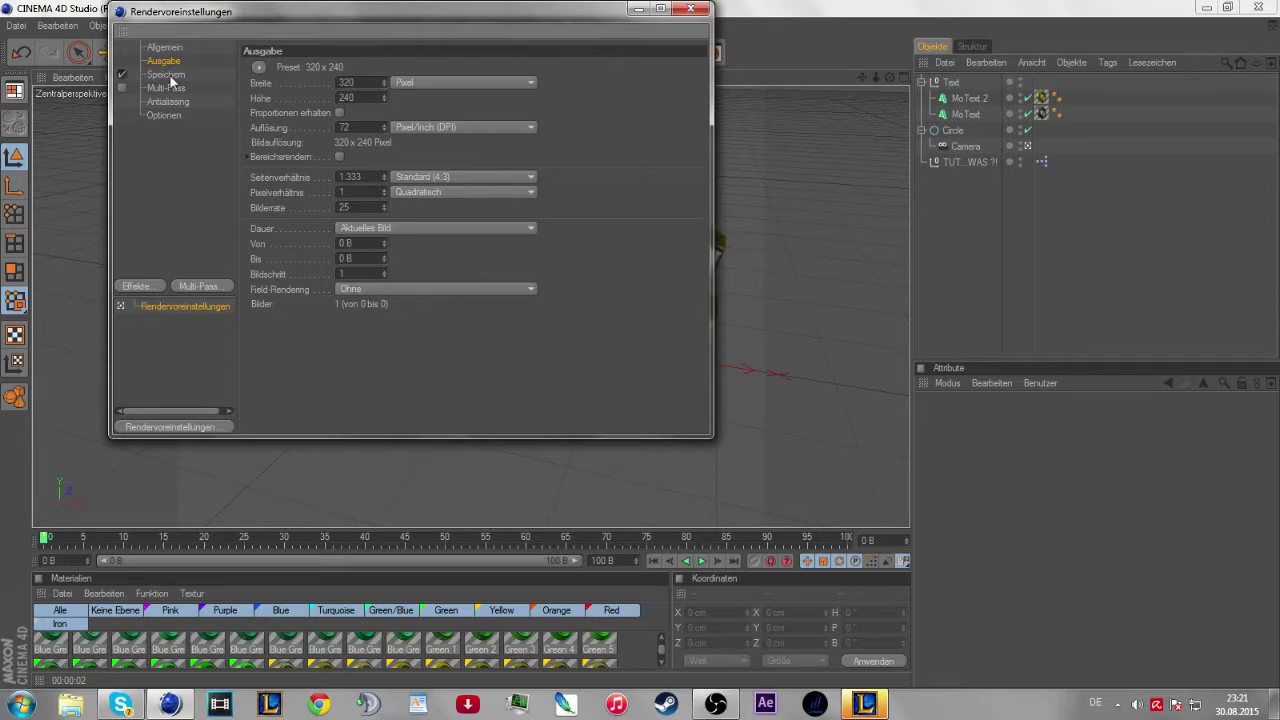
{"action": "left_click", "coordinate": [259, 68]}
{"action": "mouse_move", "coordinate": [285, 114]}
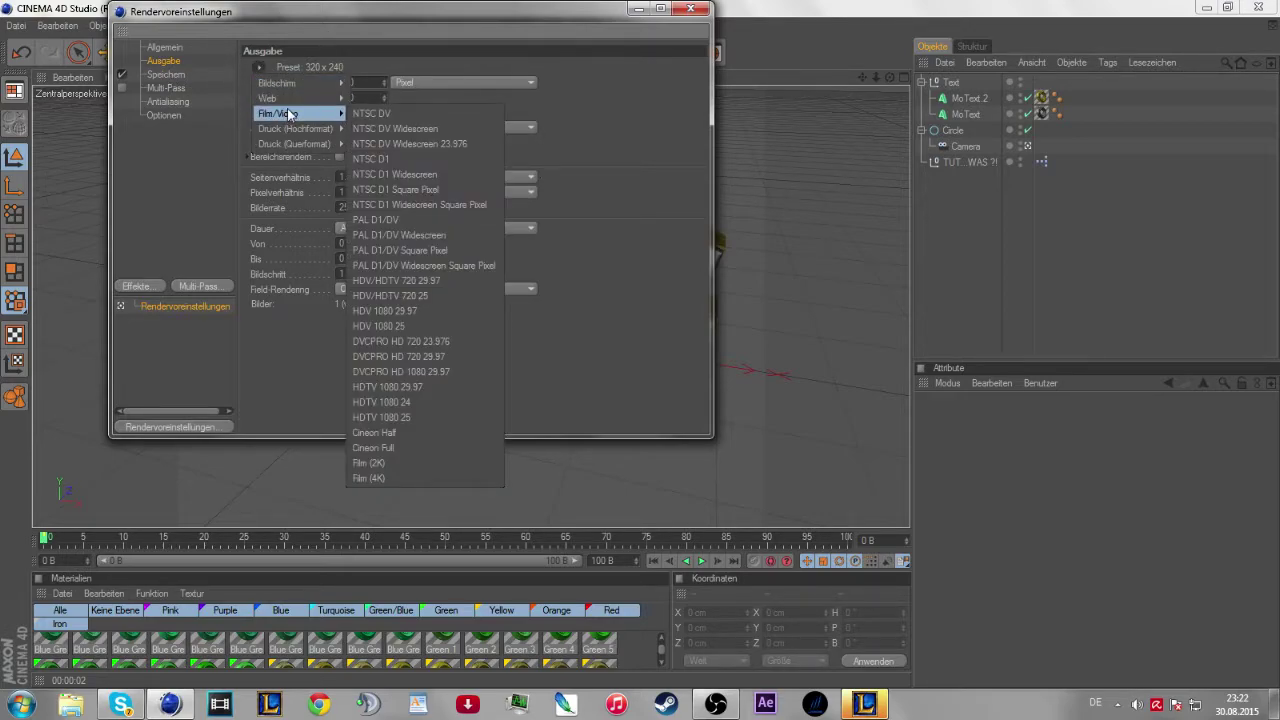
{"action": "left_click", "coordinate": [443, 412]}
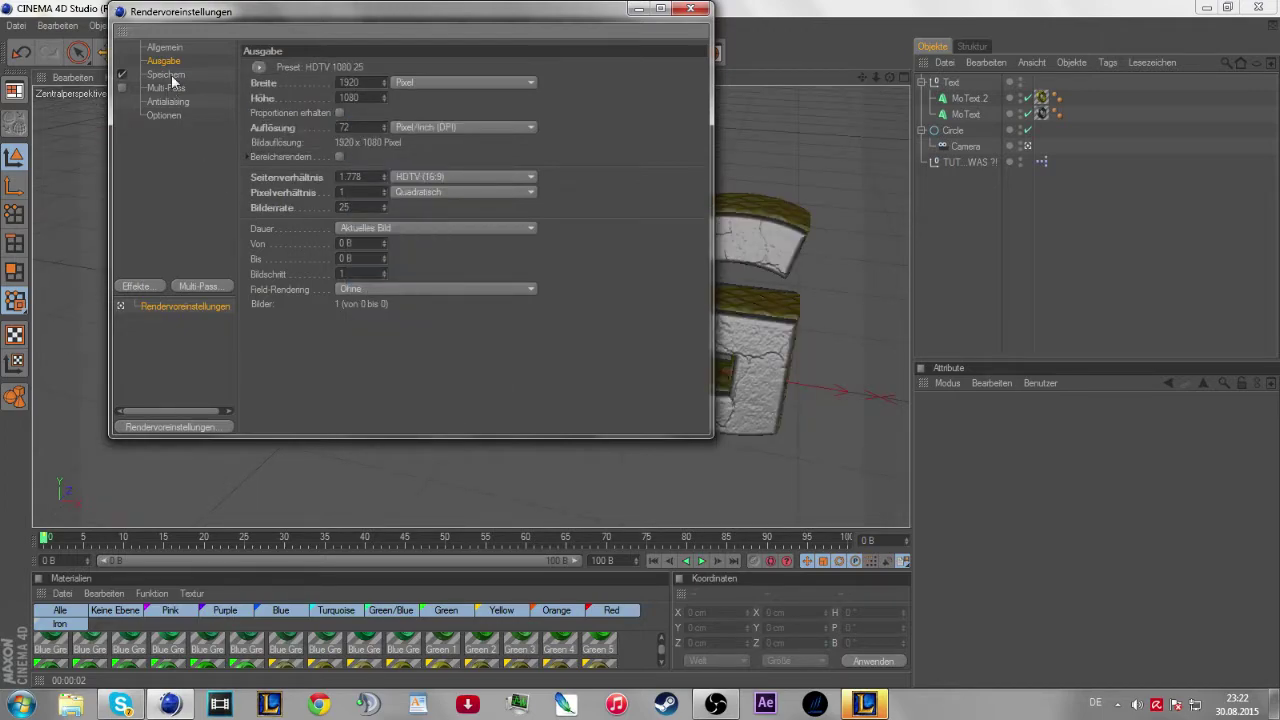
{"action": "left_click", "coordinate": [168, 74]}
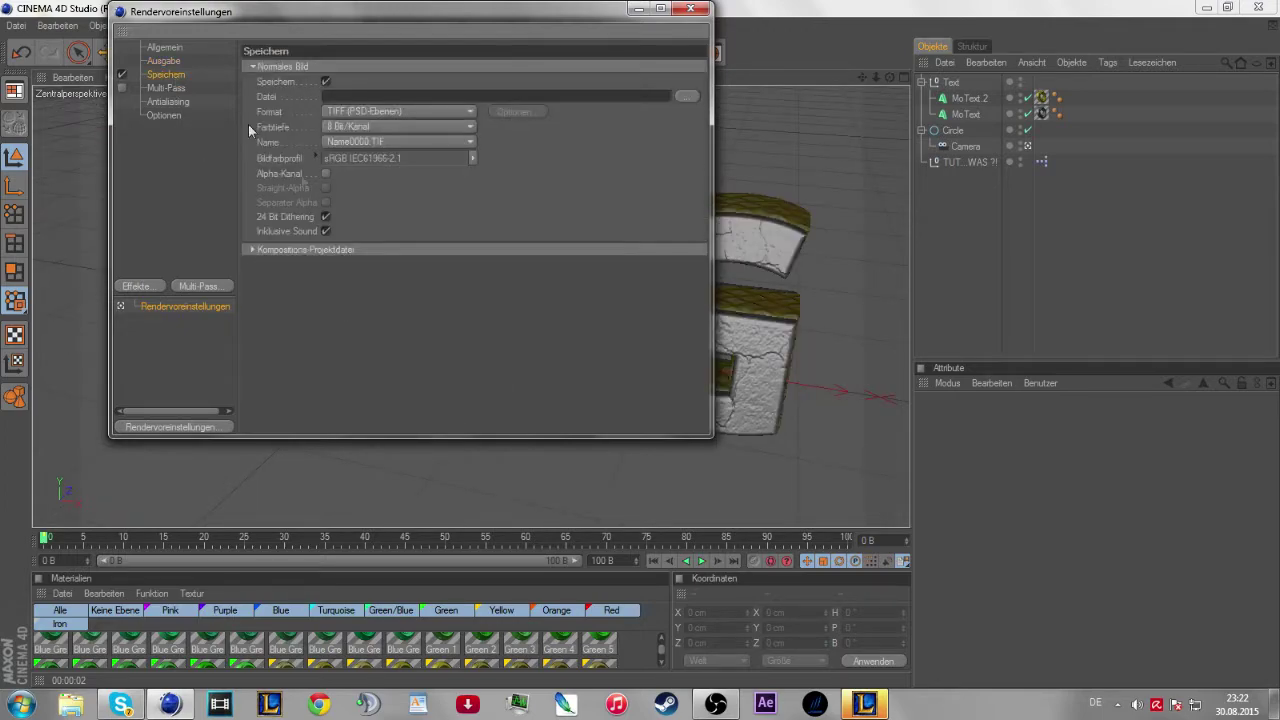
- Choose PNG as the image format and enable the alpha channel
{"action": "left_click", "coordinate": [352, 117]}
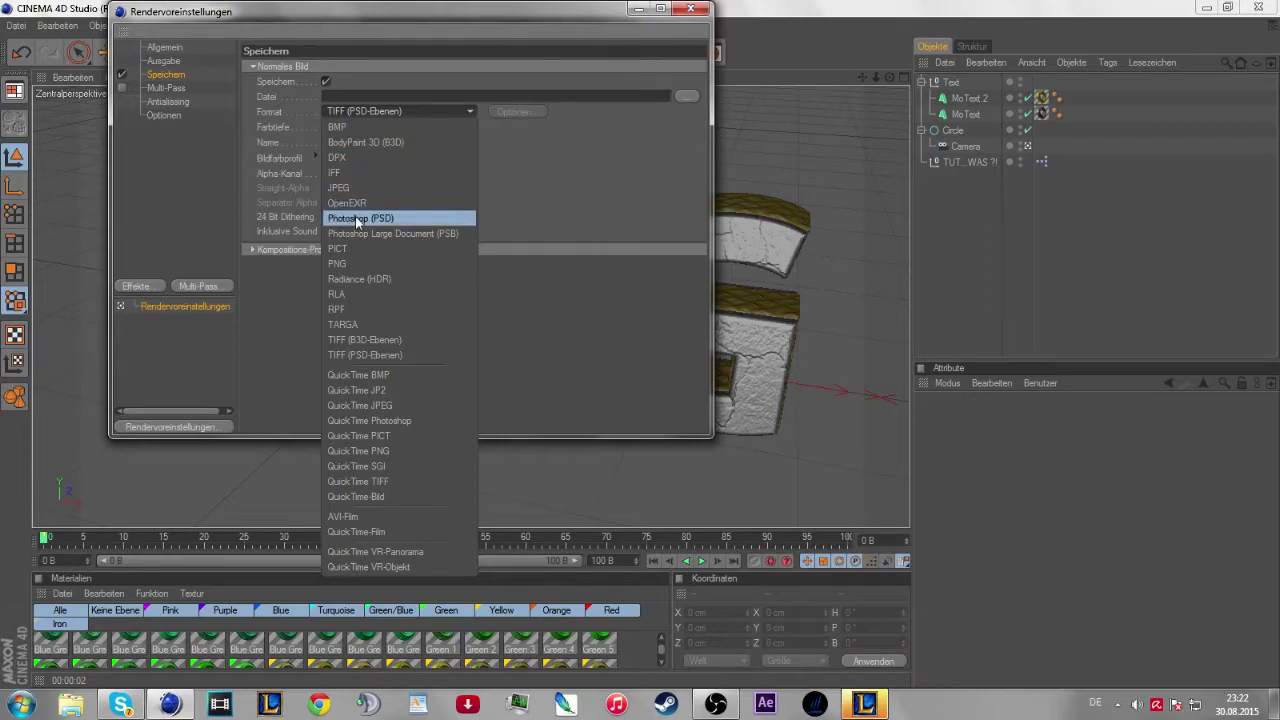
{"action": "left_click", "coordinate": [365, 263]}
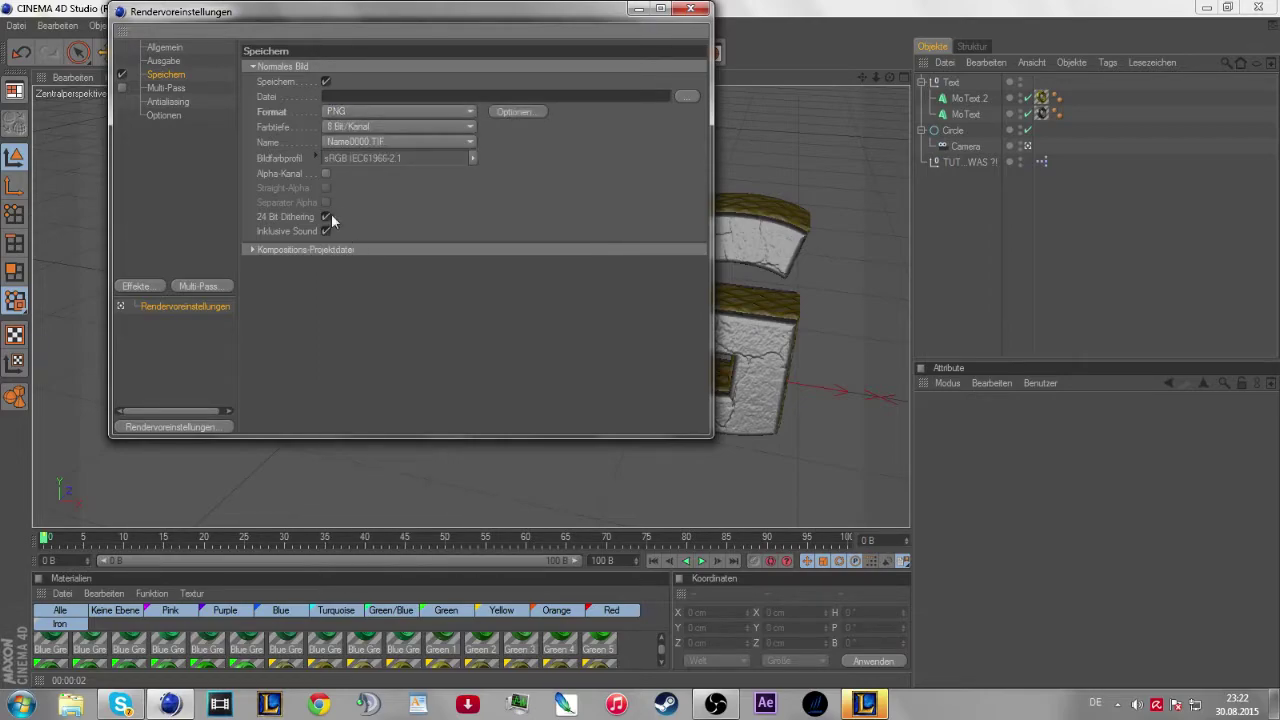
{"action": "left_click", "coordinate": [326, 174]}
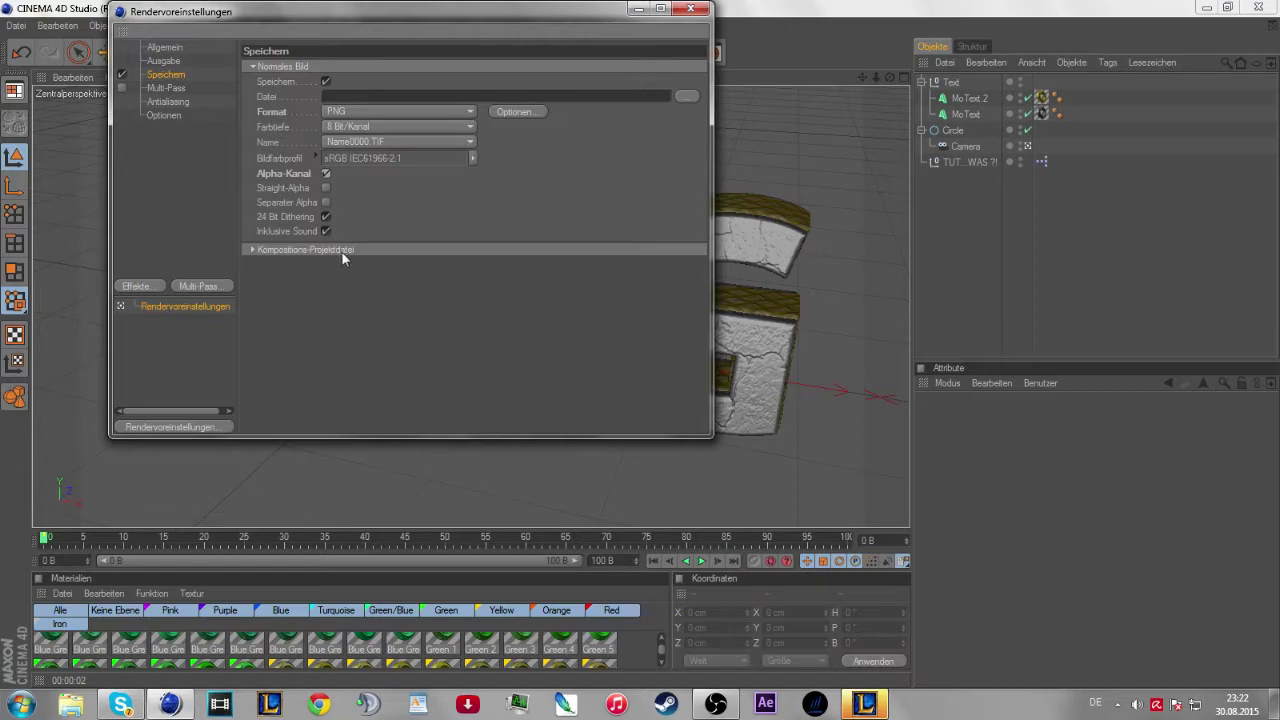
- Save an After Effects composition file with relative paths and 3D data, then close Render Settings
{"action": "left_click", "coordinate": [253, 250]}
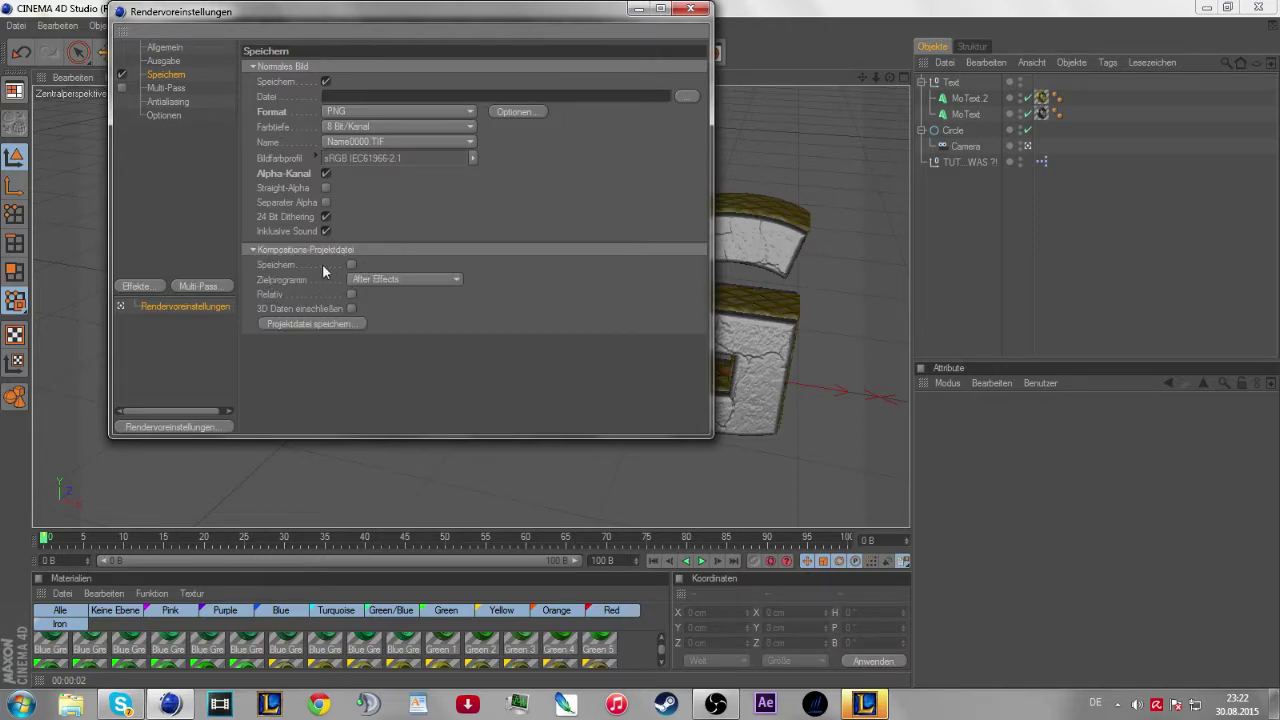
{"action": "left_click", "coordinate": [351, 265]}
{"action": "left_click", "coordinate": [351, 295]}
{"action": "left_click", "coordinate": [351, 309]}
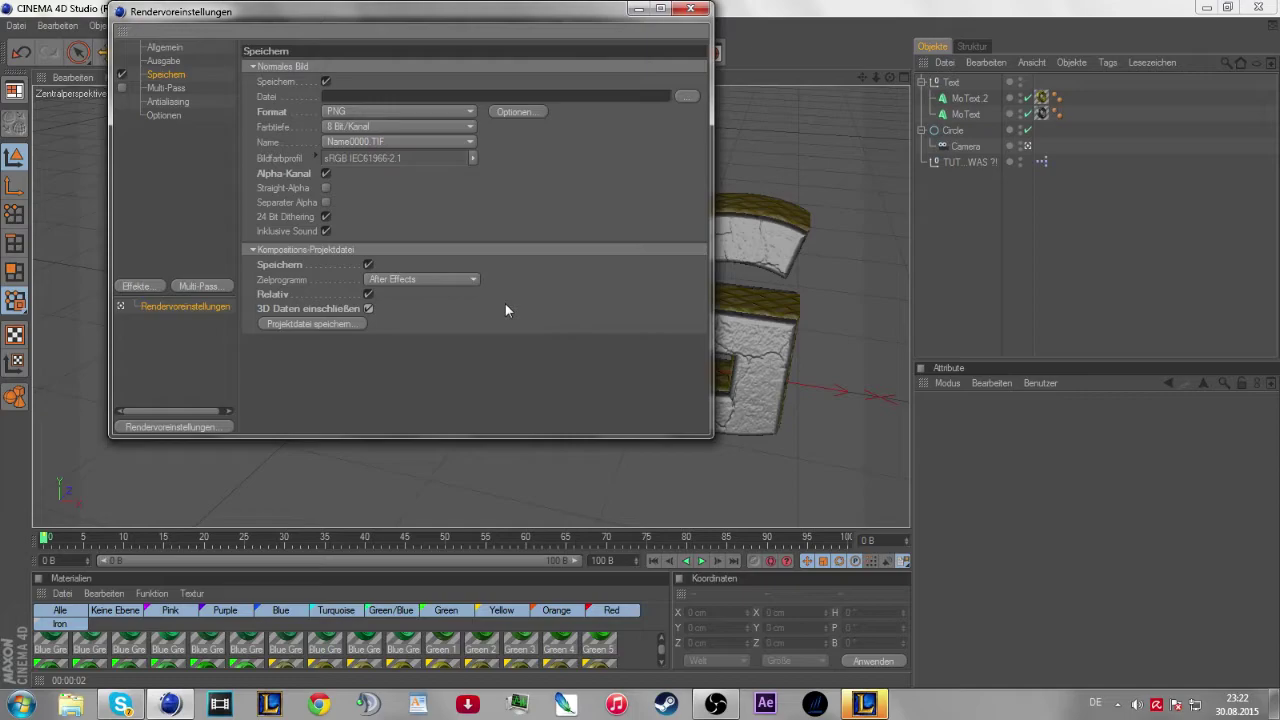
{"action": "left_click", "coordinate": [420, 278]}
{"action": "left_click", "coordinate": [405, 296]}
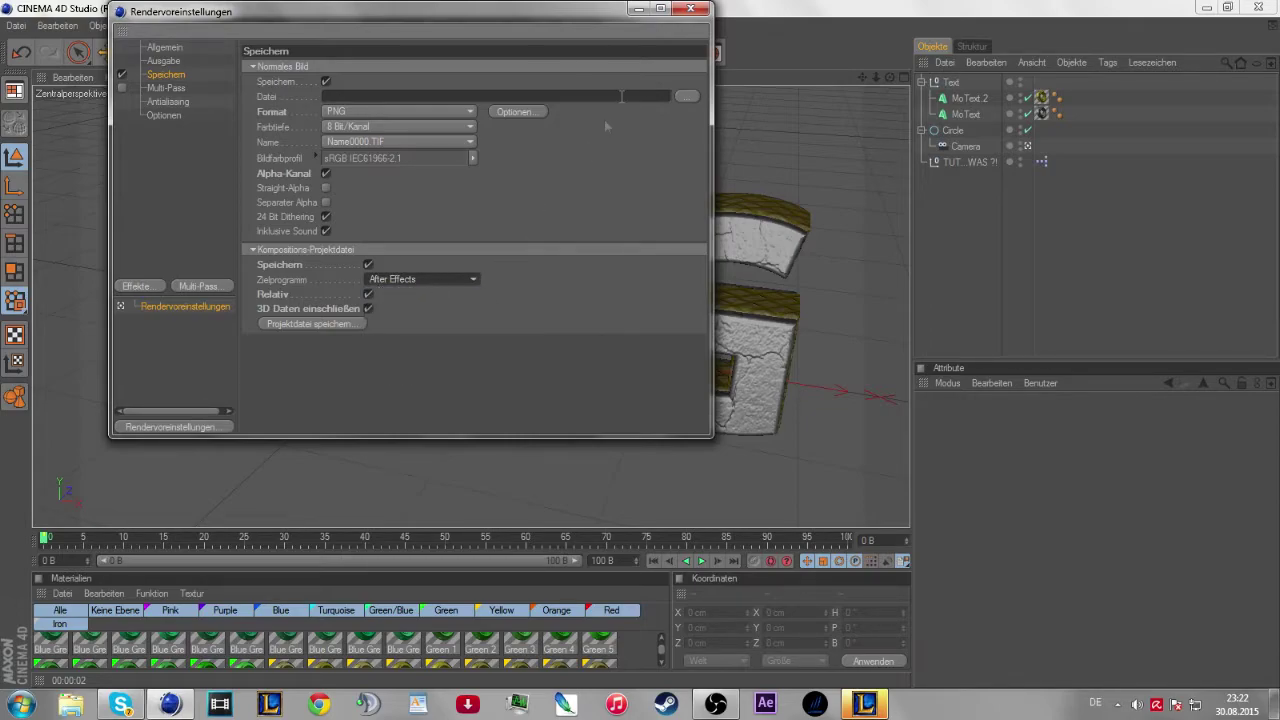
{"action": "left_click", "coordinate": [690, 9]}
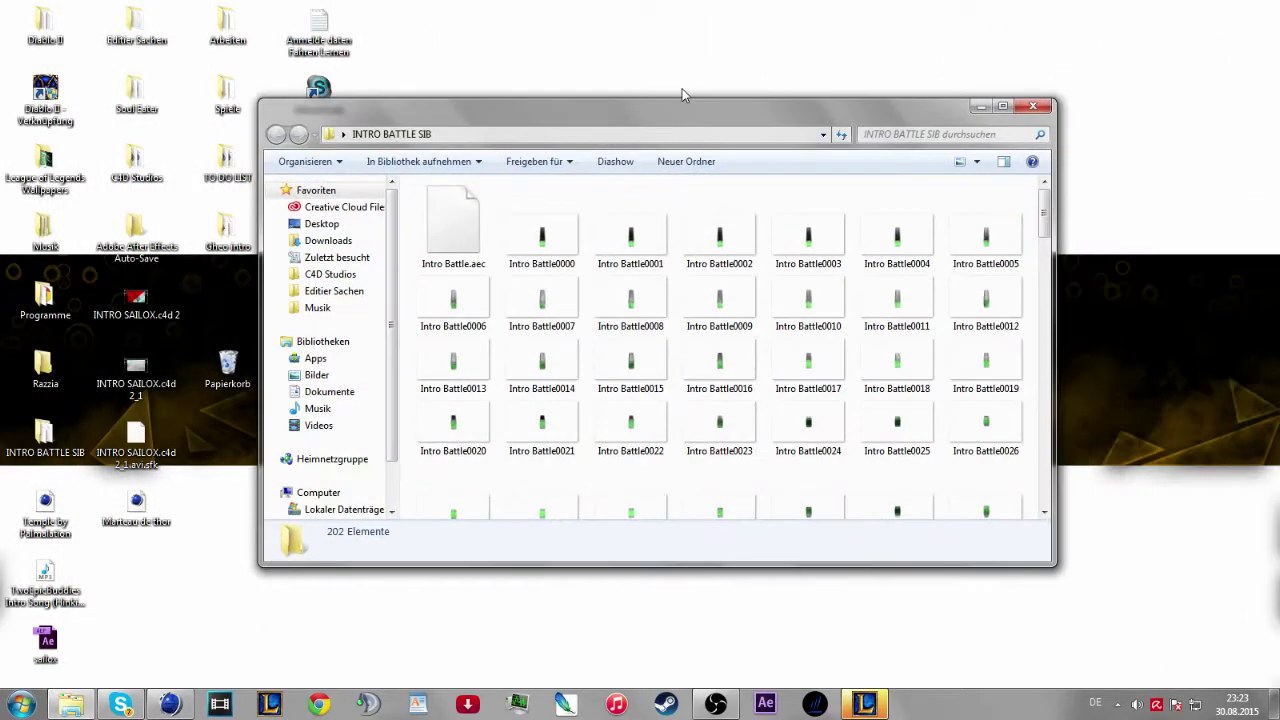
- Review the 202 rendered files in the INTRO BATTLE SIB folder window and reposition it
{"action": "left_click_drag", "start_coordinate": [683, 95], "coordinate": [638, 102]}
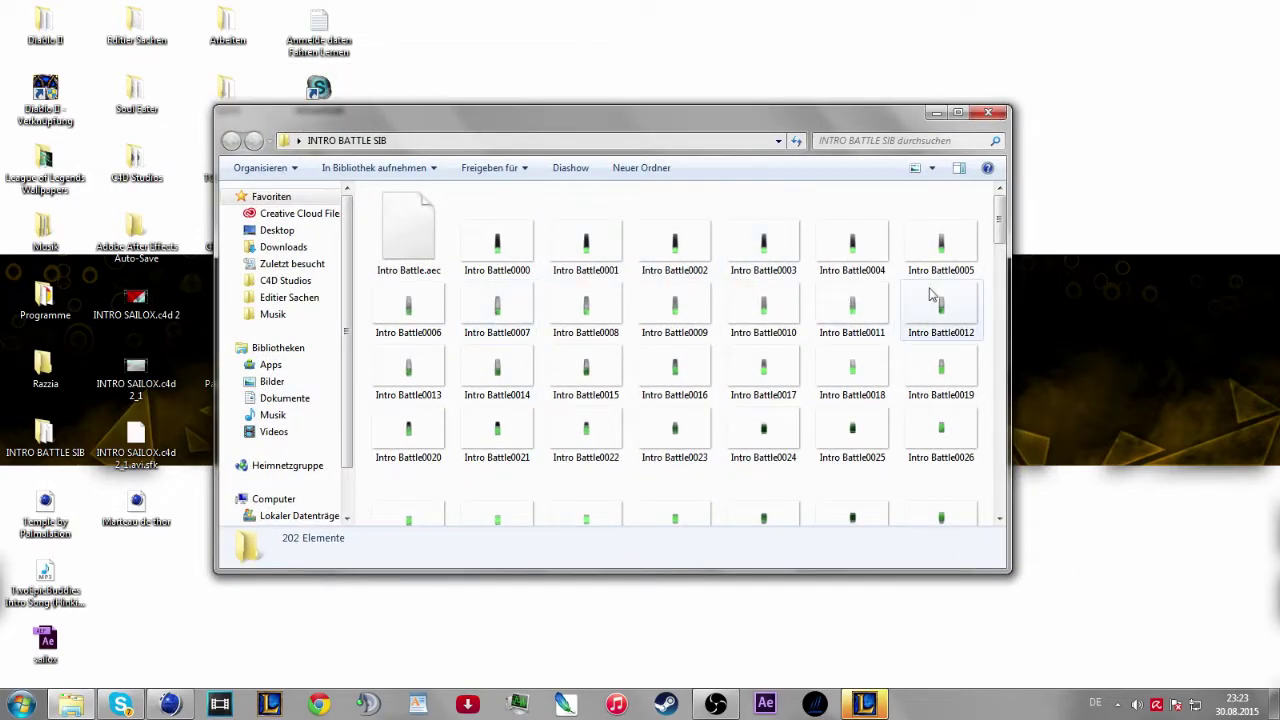
{"action": "mouse_move", "coordinate": [999, 225]}
{"action": "left_mouse_down"}
{"action": "mouse_move", "coordinate": [997, 503]}
{"action": "mouse_move", "coordinate": [980, 200]}
{"action": "left_mouse_up"}
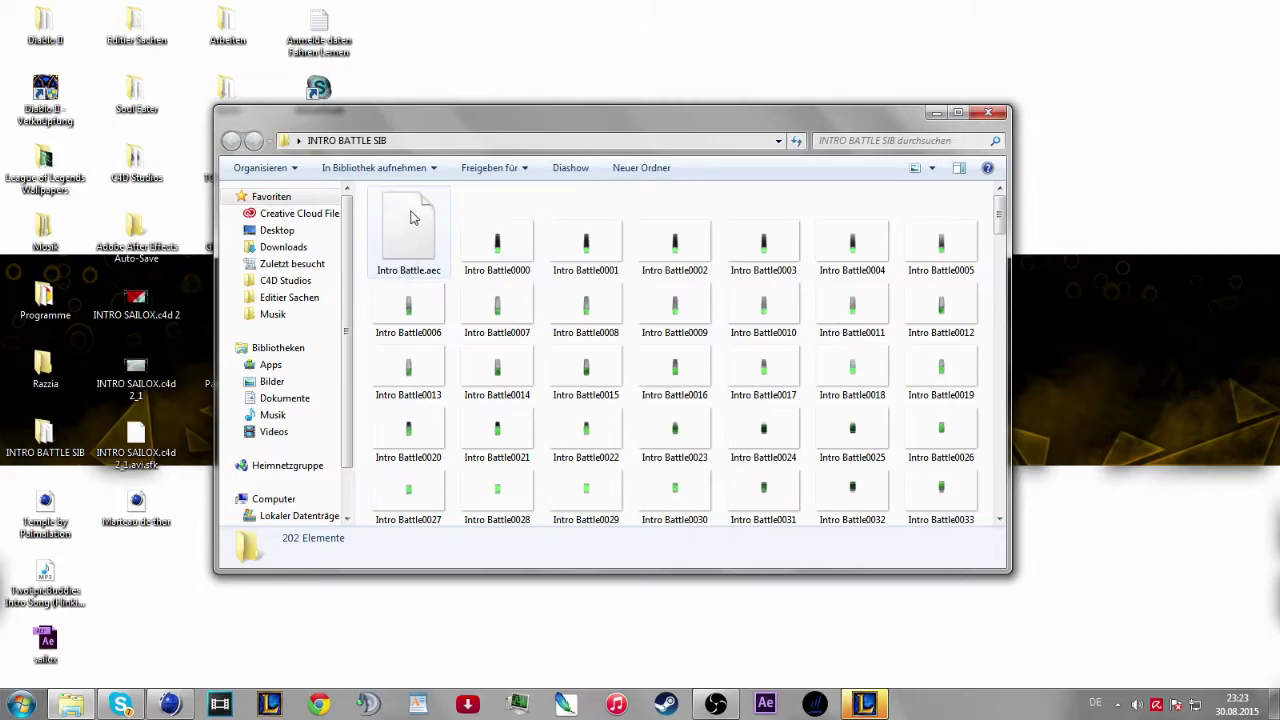
{"action": "left_click_drag", "start_coordinate": [425, 124], "coordinate": [560, 75]}
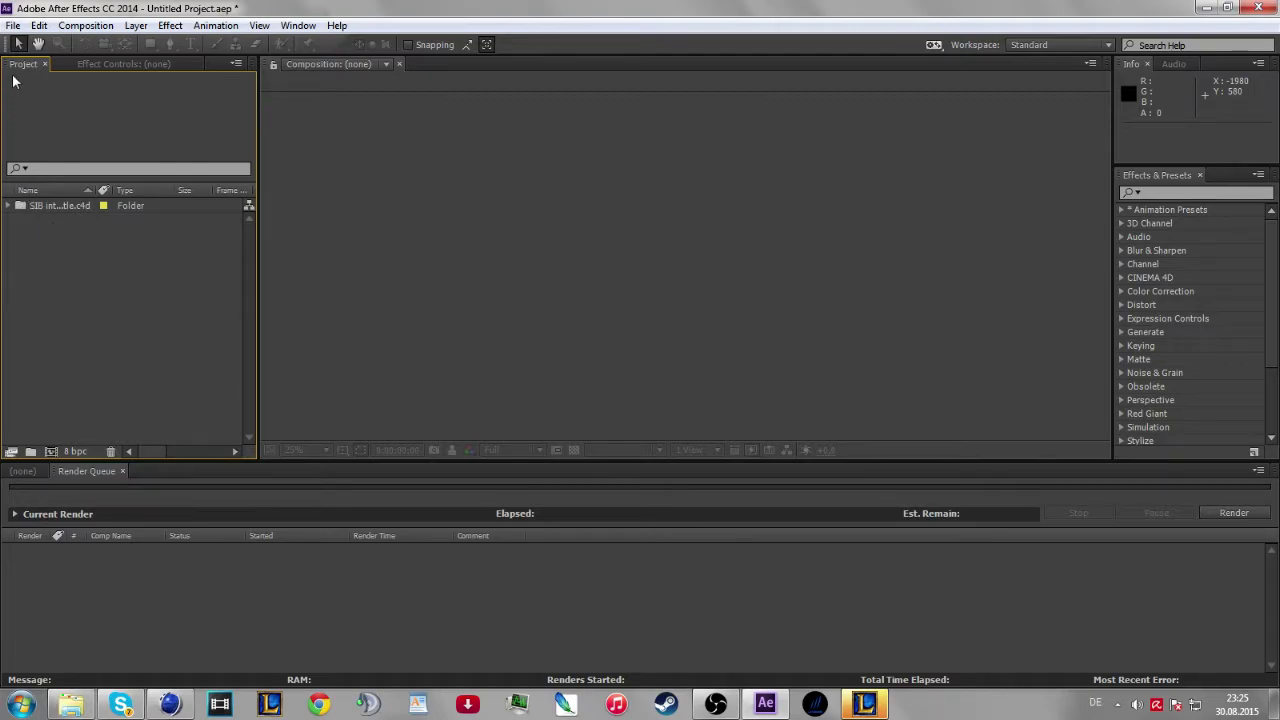
- Nest the imported SIB intro battle.c4d comp in a new comp, SIB intro battle.c4d 2
{"action": "double_click", "coordinate": [49, 205]}
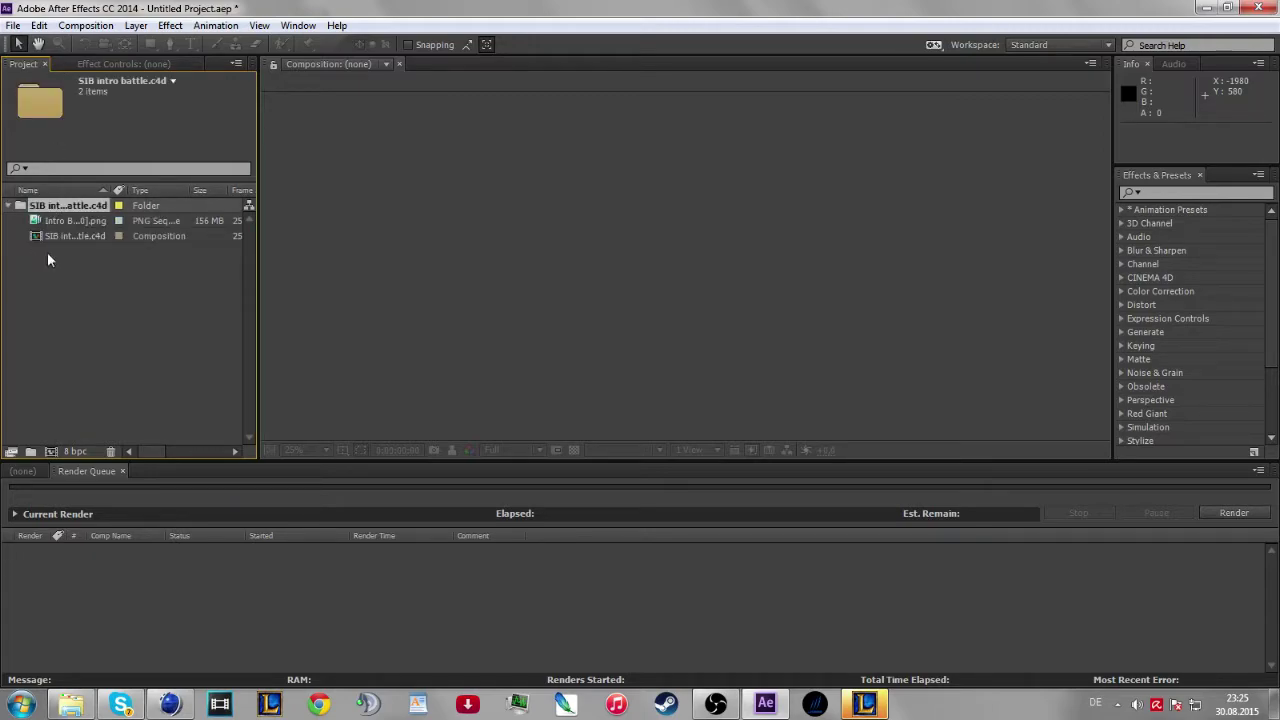
{"action": "left_click", "coordinate": [62, 236]}
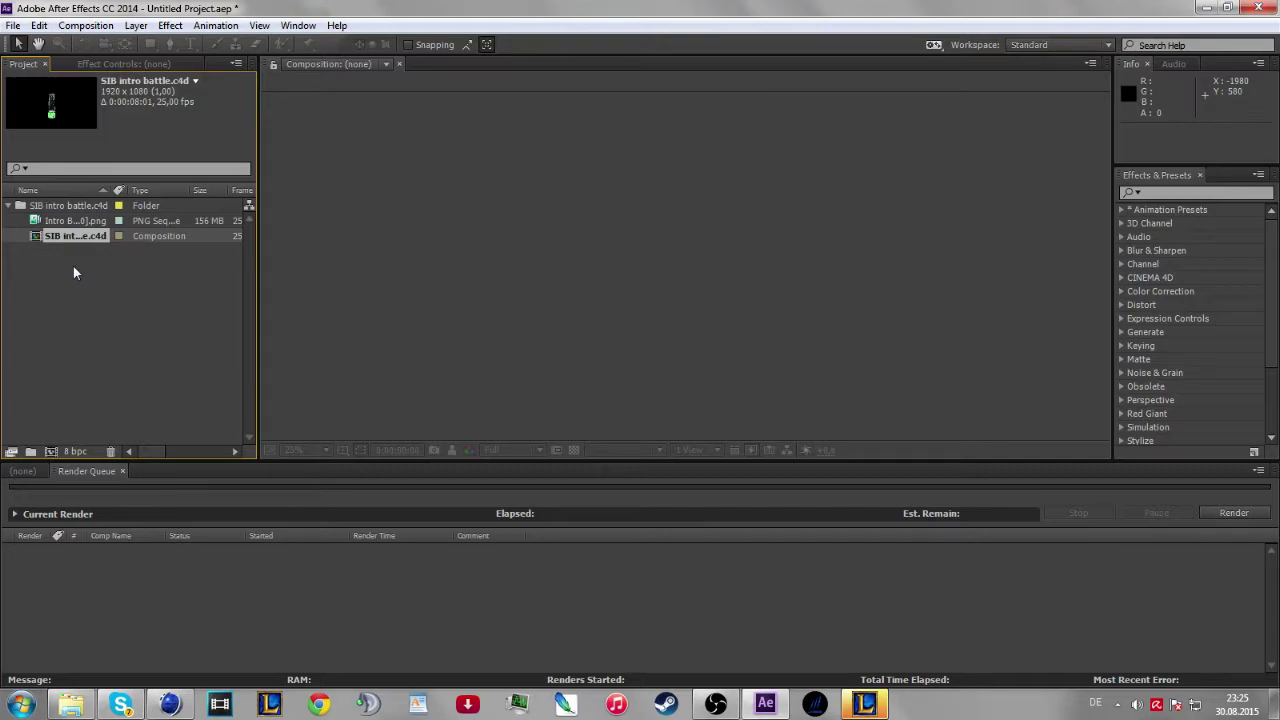
{"action": "left_click", "coordinate": [62, 236]}
{"action": "left_click_drag", "start_coordinate": [93, 236], "coordinate": [116, 483]}
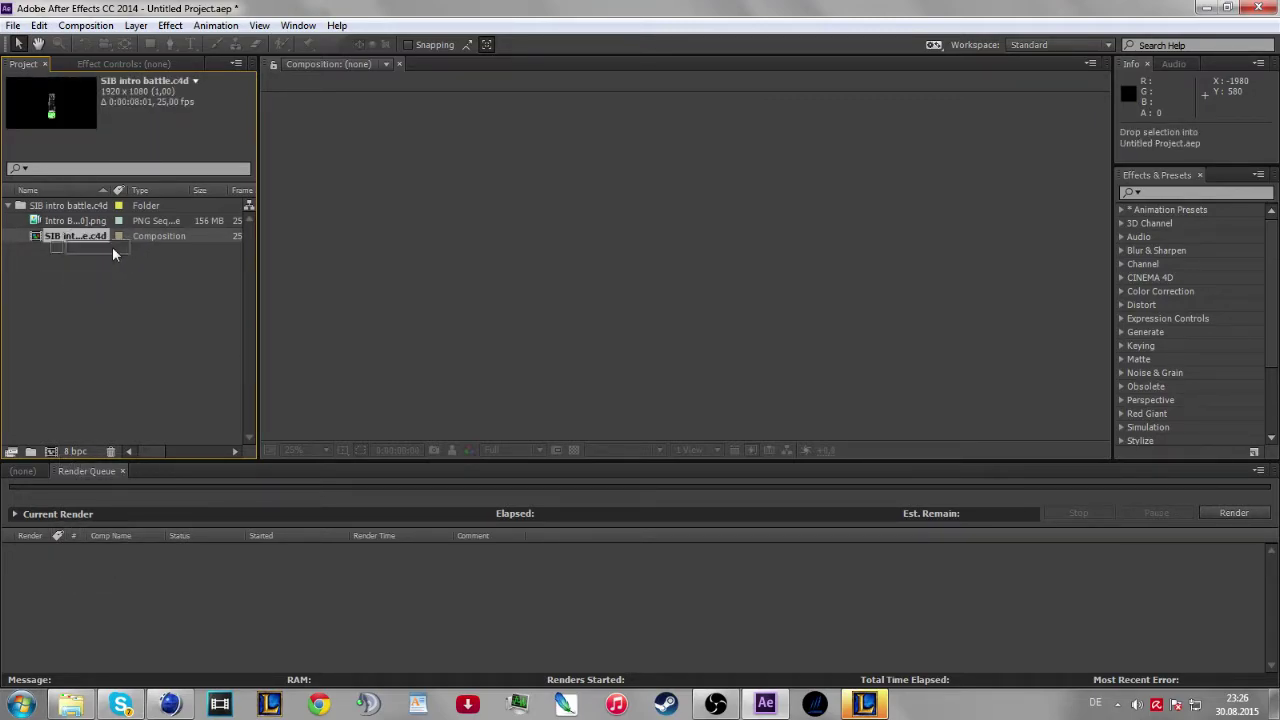
{"action": "left_click", "coordinate": [122, 471]}
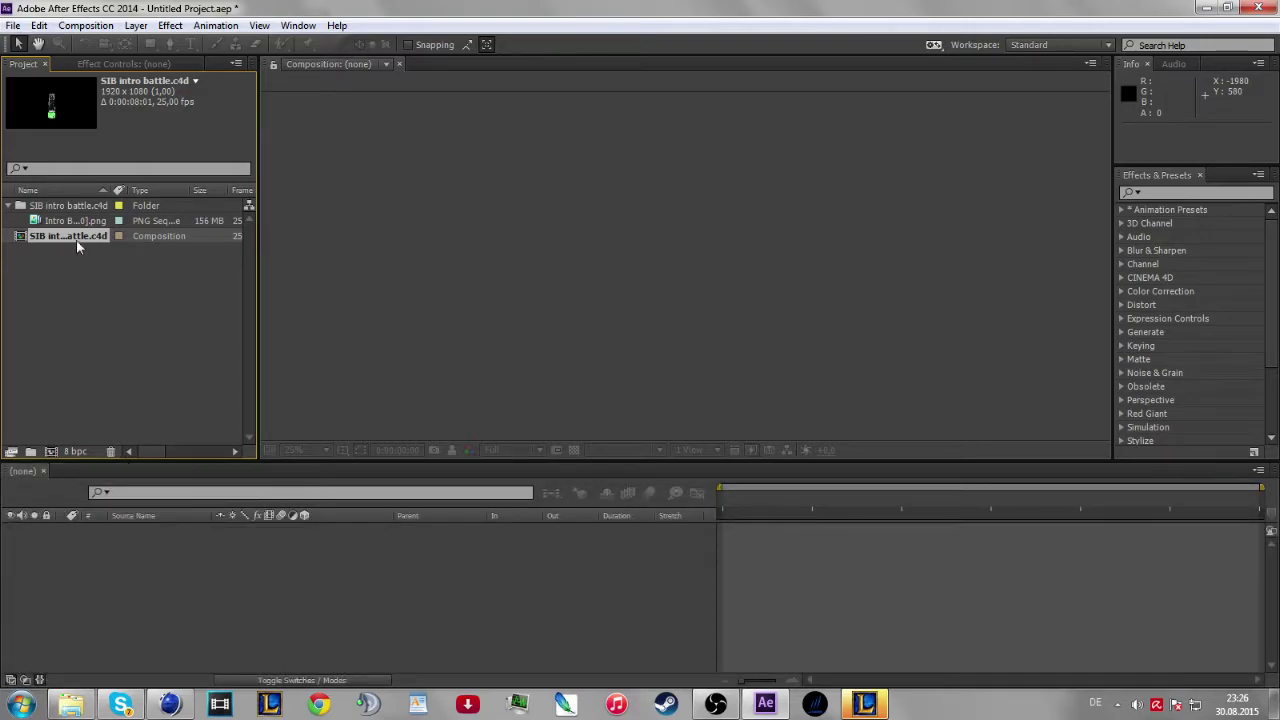
{"action": "left_click_drag", "start_coordinate": [76, 240], "coordinate": [74, 554]}
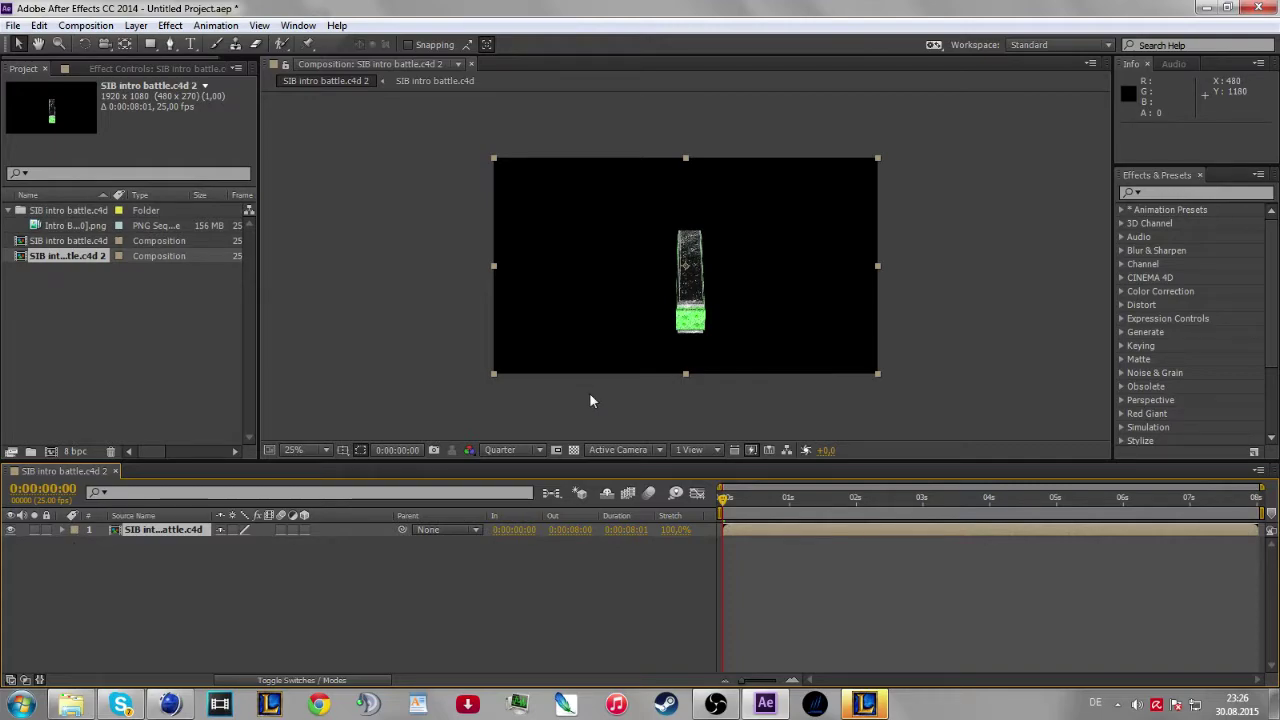
- Preview the SIB animation, then open the nested SIB intro battle.c4d precomp
{"action": "key", "text": "space"}
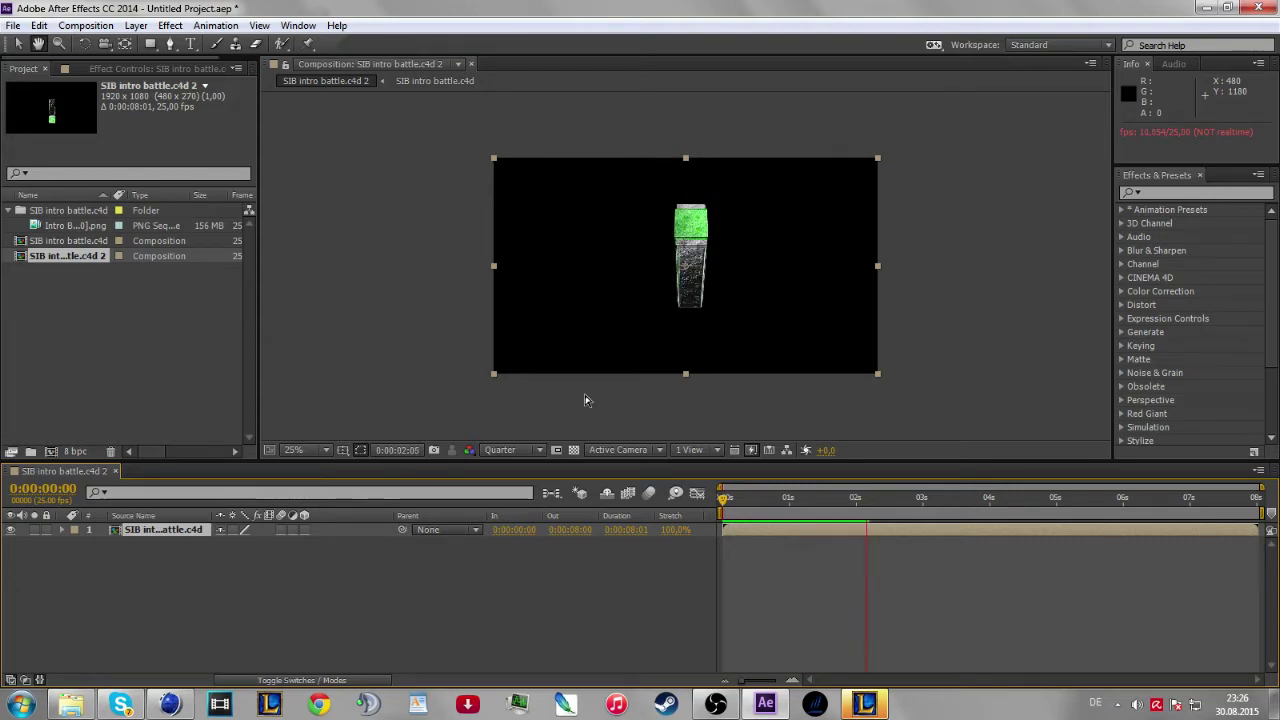
{"action": "key", "text": "space"}
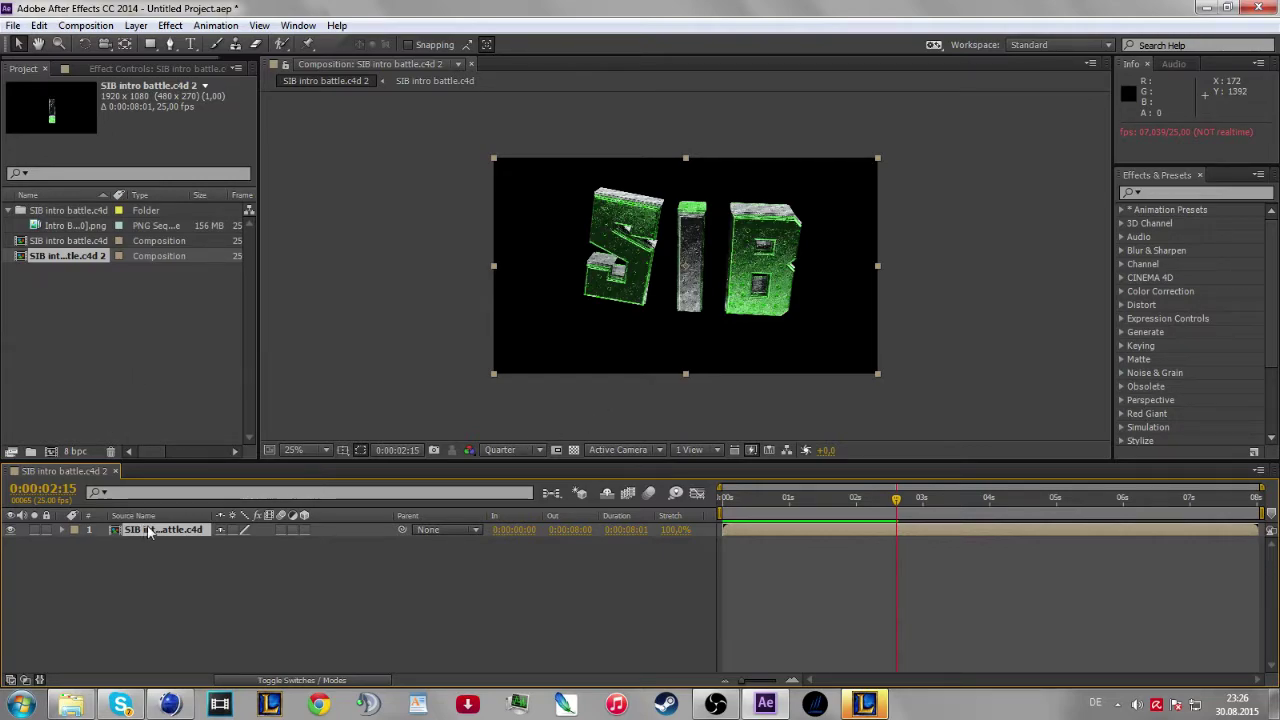
{"action": "left_click", "coordinate": [132, 560]}
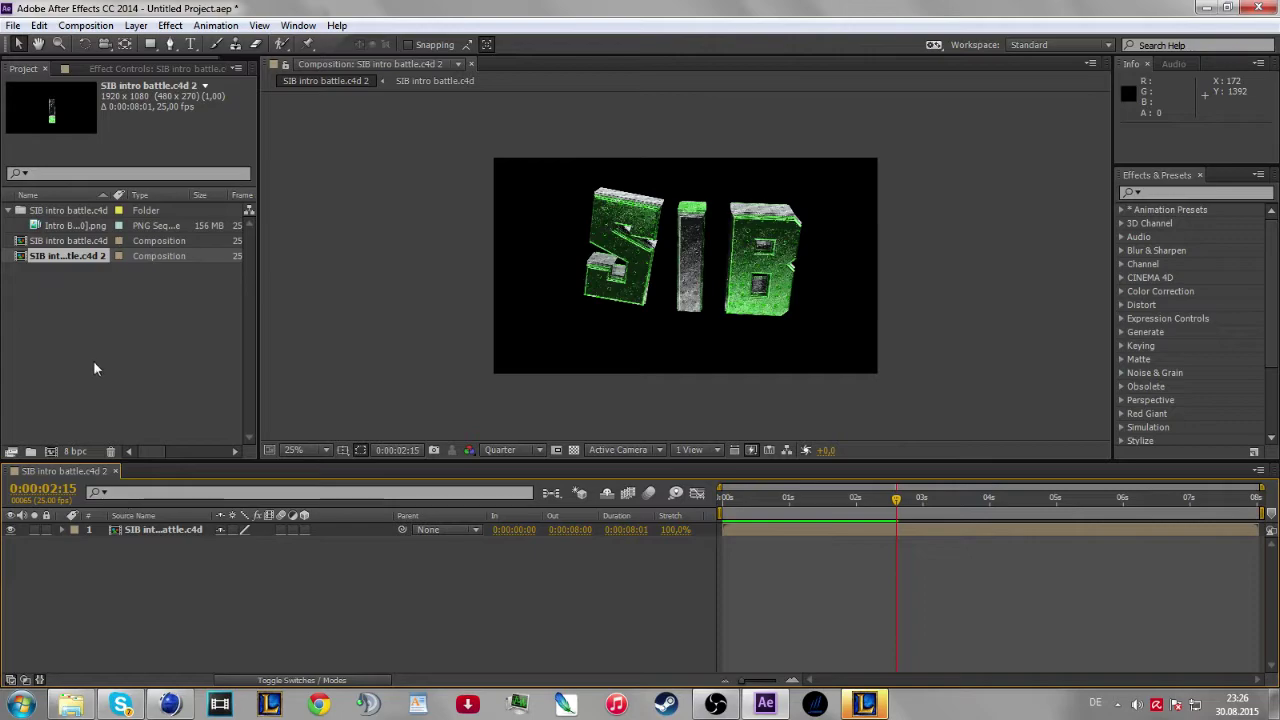
{"action": "left_click", "coordinate": [93, 360]}
{"action": "left_click", "coordinate": [163, 530]}
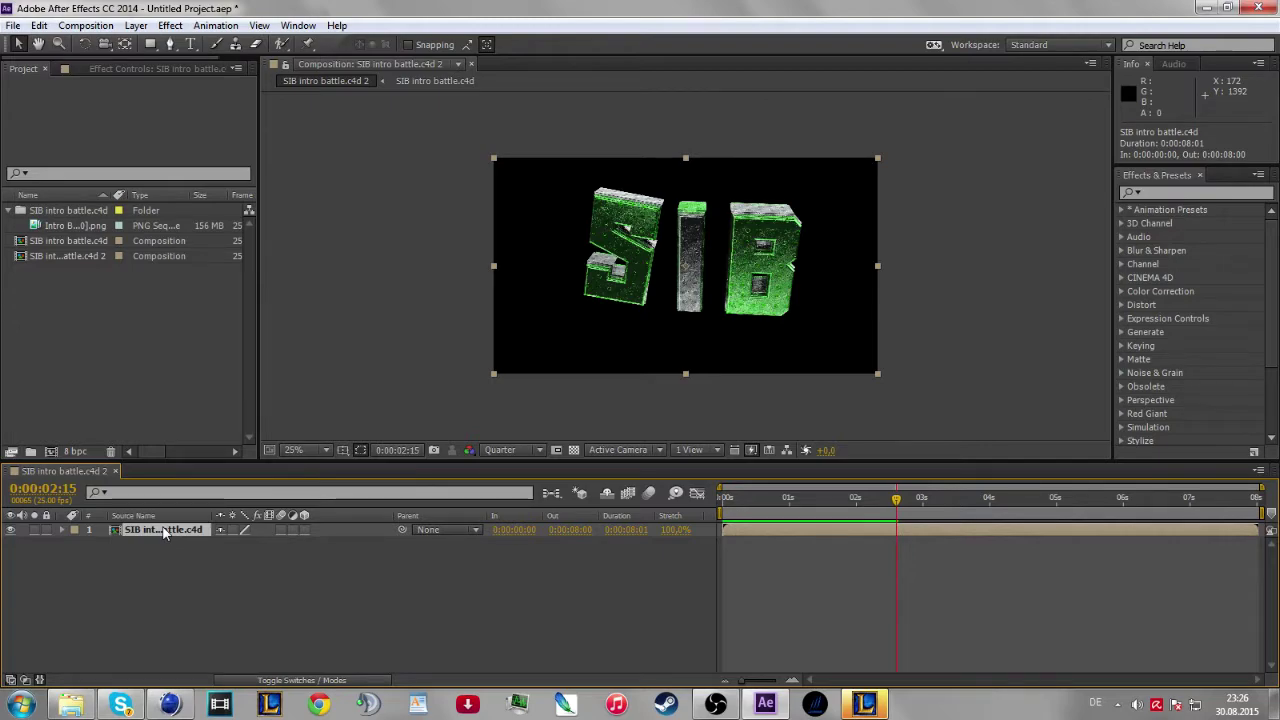
{"action": "double_click", "coordinate": [163, 530]}
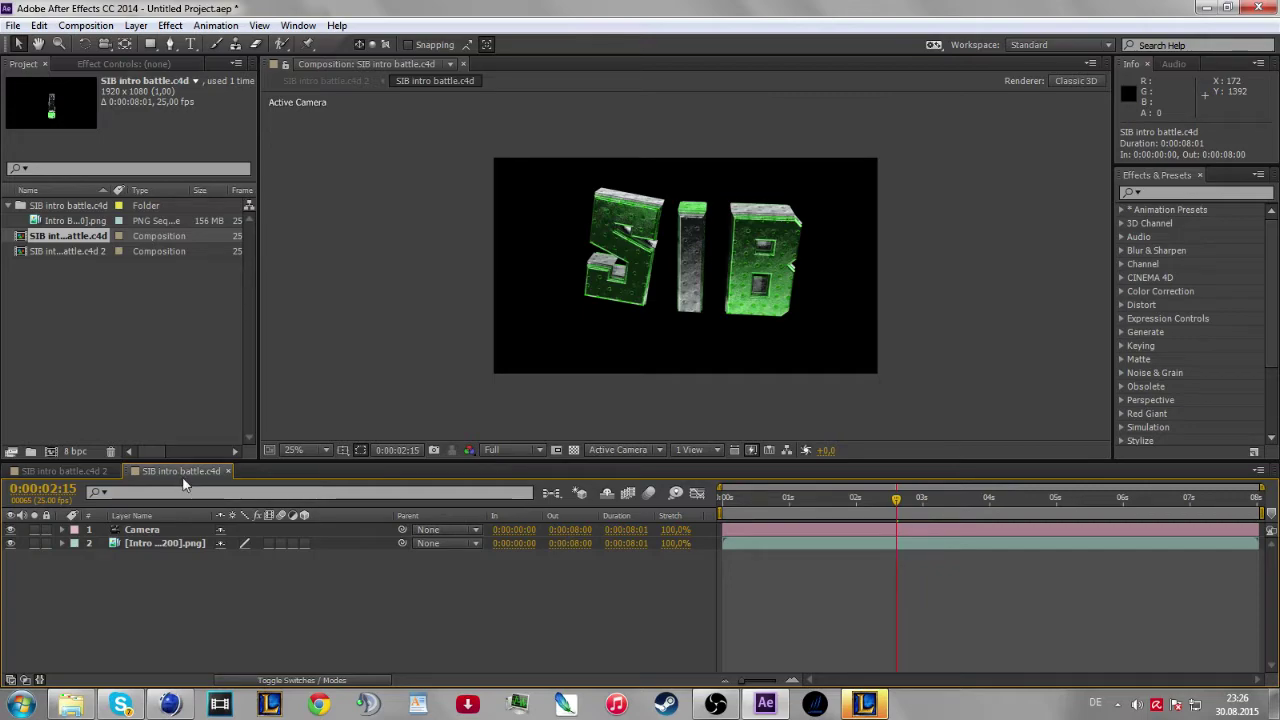
- Copy the Camera layer from the inner comp and paste it into SIB intro battle.c4d 2
{"action": "left_click", "coordinate": [148, 530]}
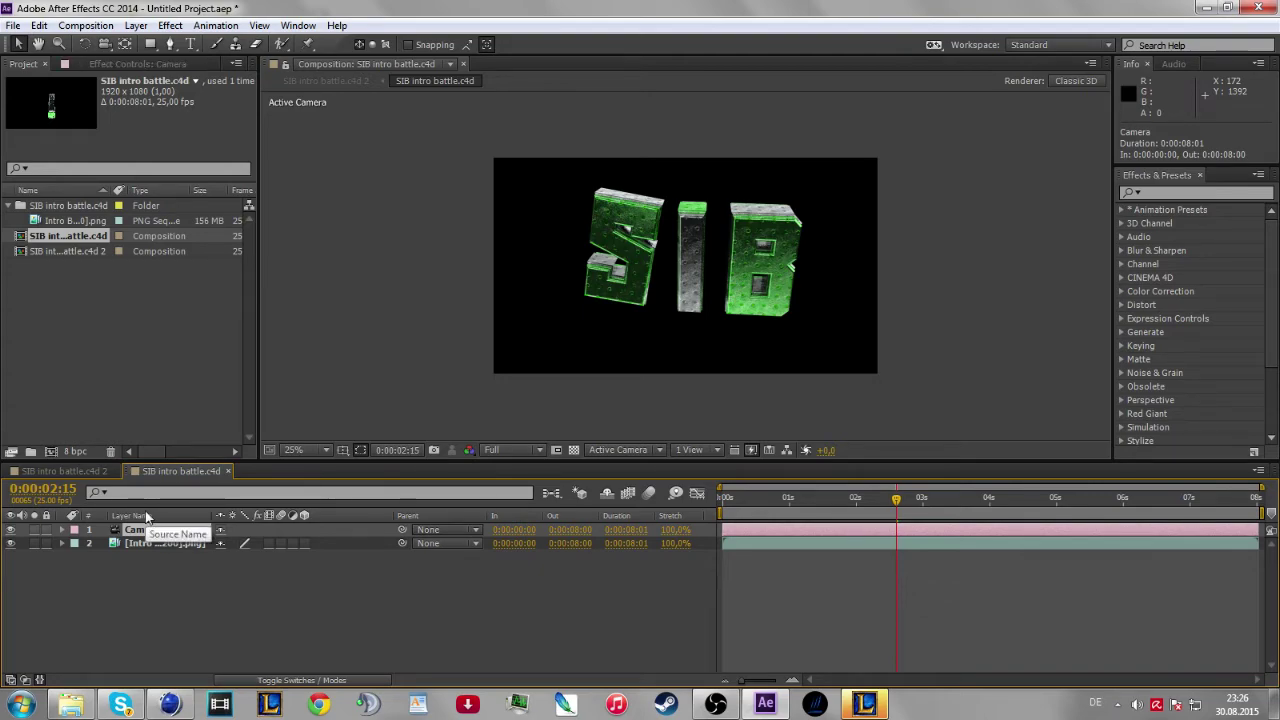
{"action": "key", "text": "ctrl+c"}
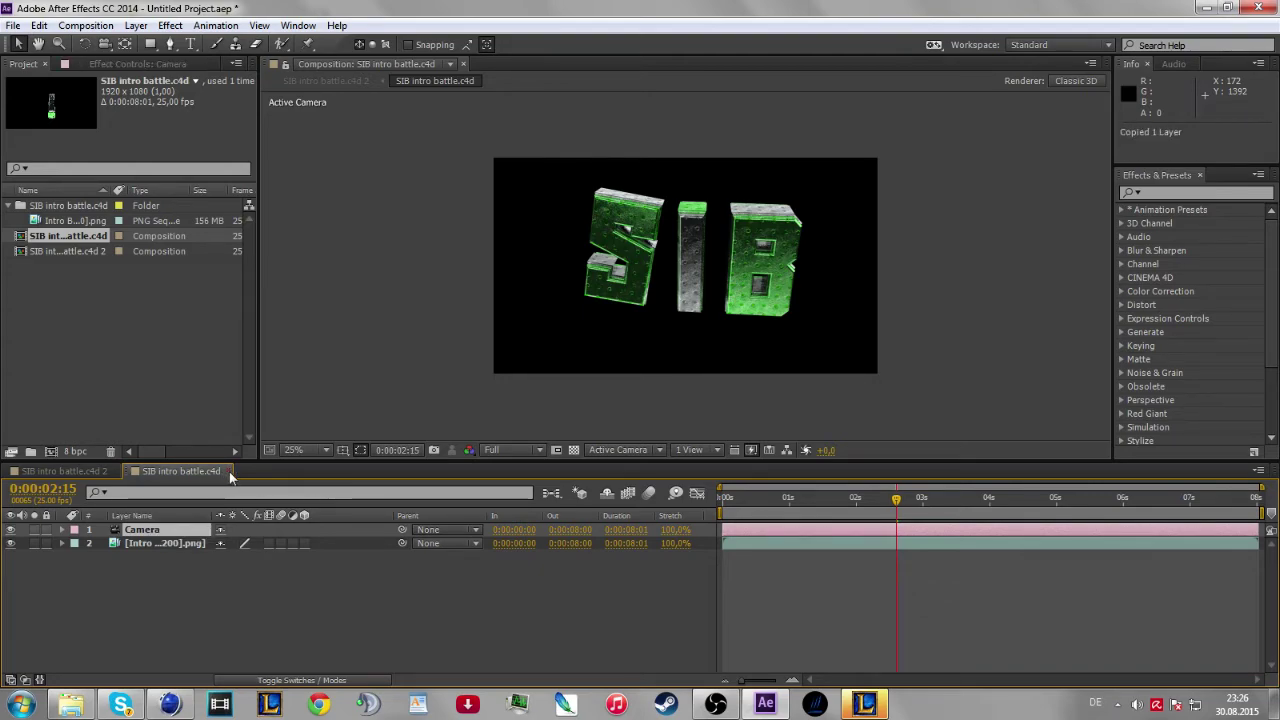
{"action": "left_click", "coordinate": [228, 471]}
{"action": "left_click", "coordinate": [137, 600]}
{"action": "key", "text": "ctrl+v"}
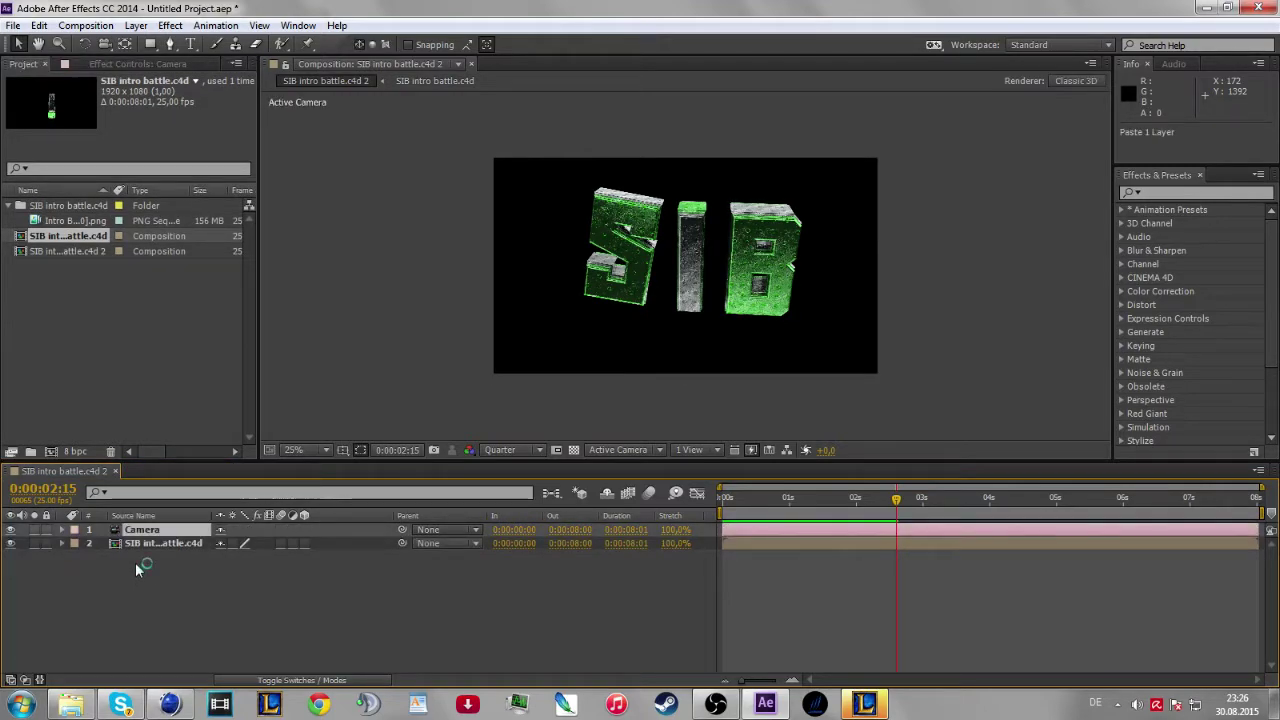
{"action": "left_click", "coordinate": [133, 567]}
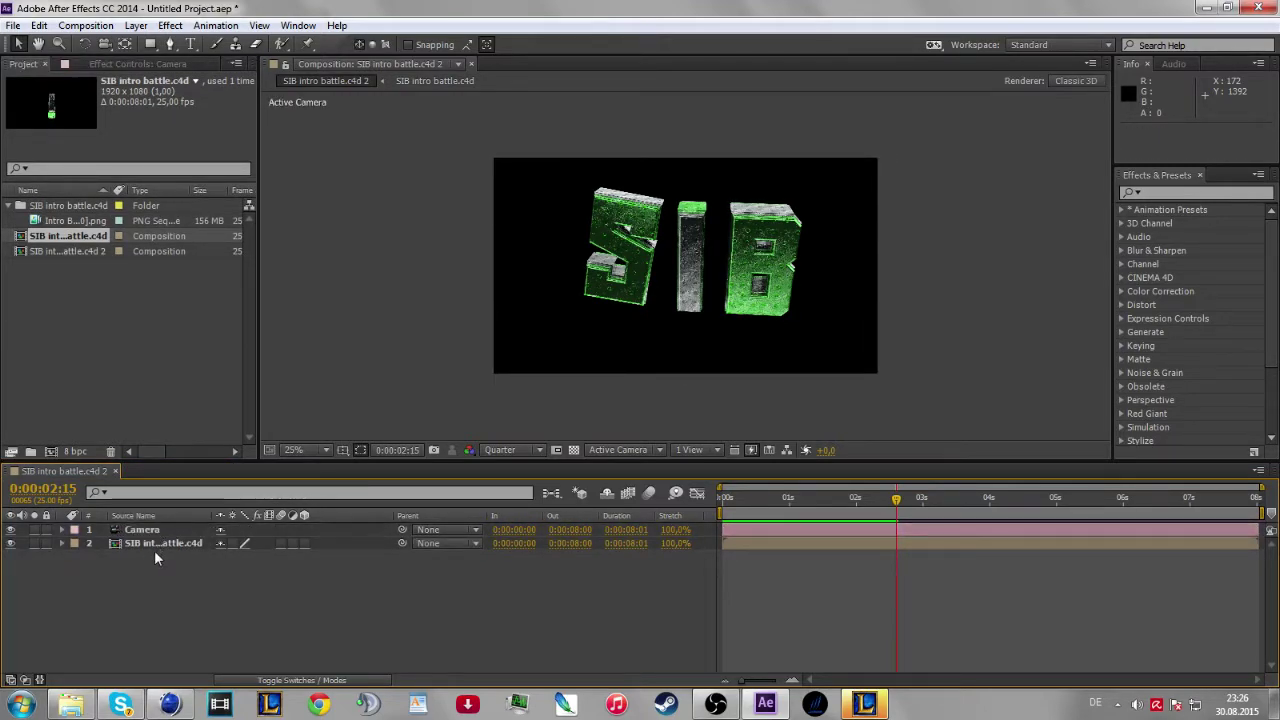
{"action": "right_click", "coordinate": [138, 580]}
{"action": "left_click", "coordinate": [121, 577]}
{"action": "right_click", "coordinate": [144, 583]}
- Add a black solid, Black Solid 1, and apply Trapcode Form to it
{"action": "mouse_move", "coordinate": [191, 413]}
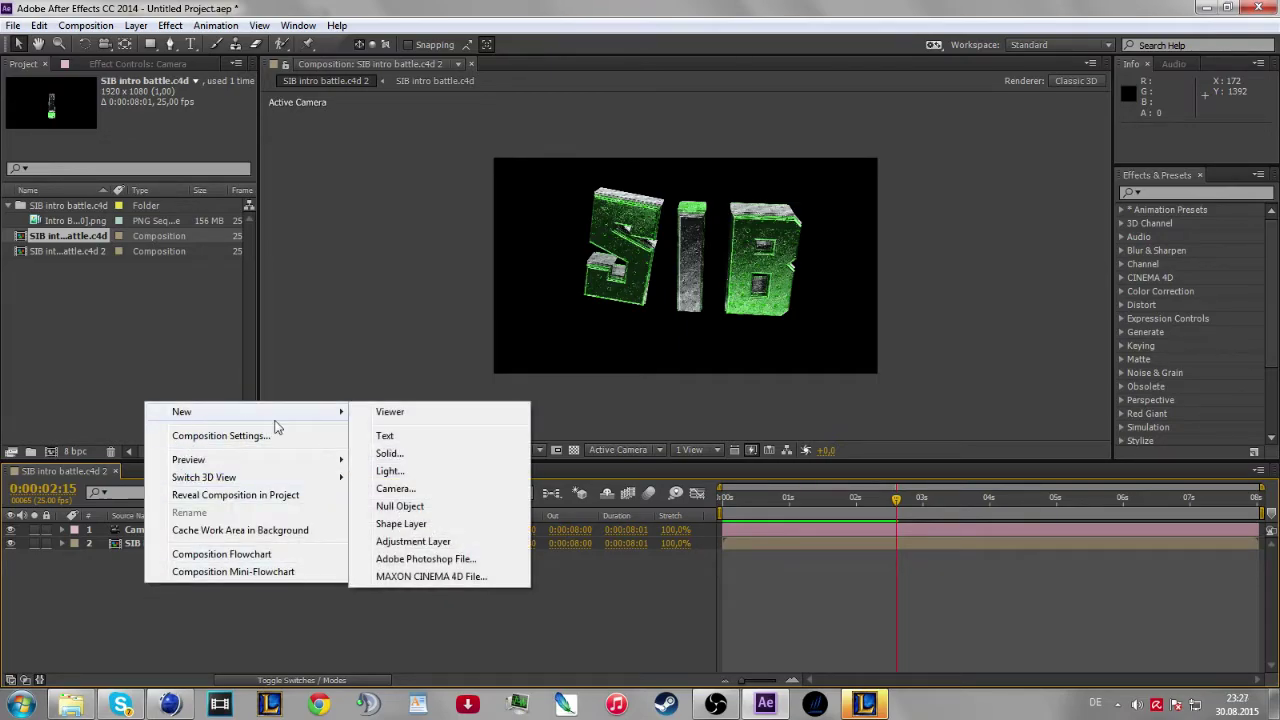
{"action": "left_click", "coordinate": [389, 453]}
{"action": "left_click", "coordinate": [265, 590]}
{"action": "left_click", "coordinate": [163, 573]}
{"action": "left_click", "coordinate": [1195, 192]}
{"action": "type", "text": "Form"}
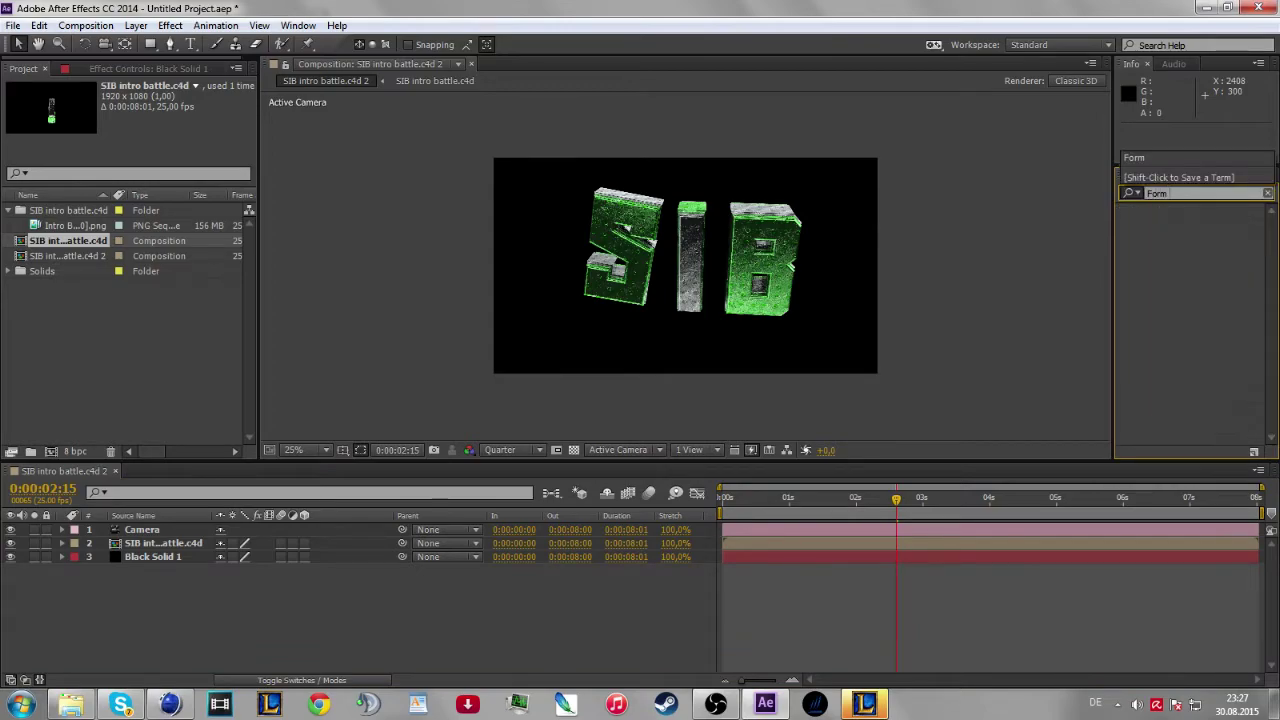
{"action": "scroll", "coordinate": [1190, 320], "scroll_direction": "down", "scroll_amount": 5}
{"action": "left_click_drag", "start_coordinate": [1166, 437], "coordinate": [152, 561]}
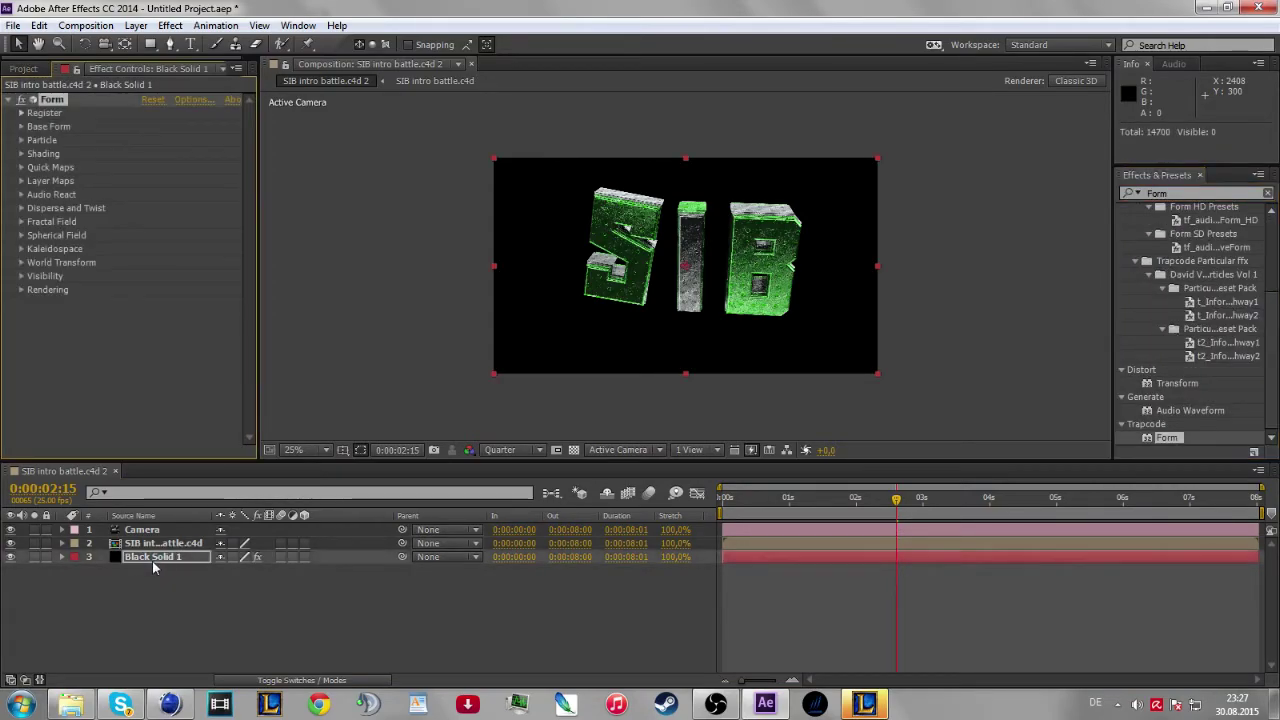
- Set Form particles to Glow Sphere (No DOF) with Size Random 100, then preview
{"action": "left_click", "coordinate": [21, 127]}
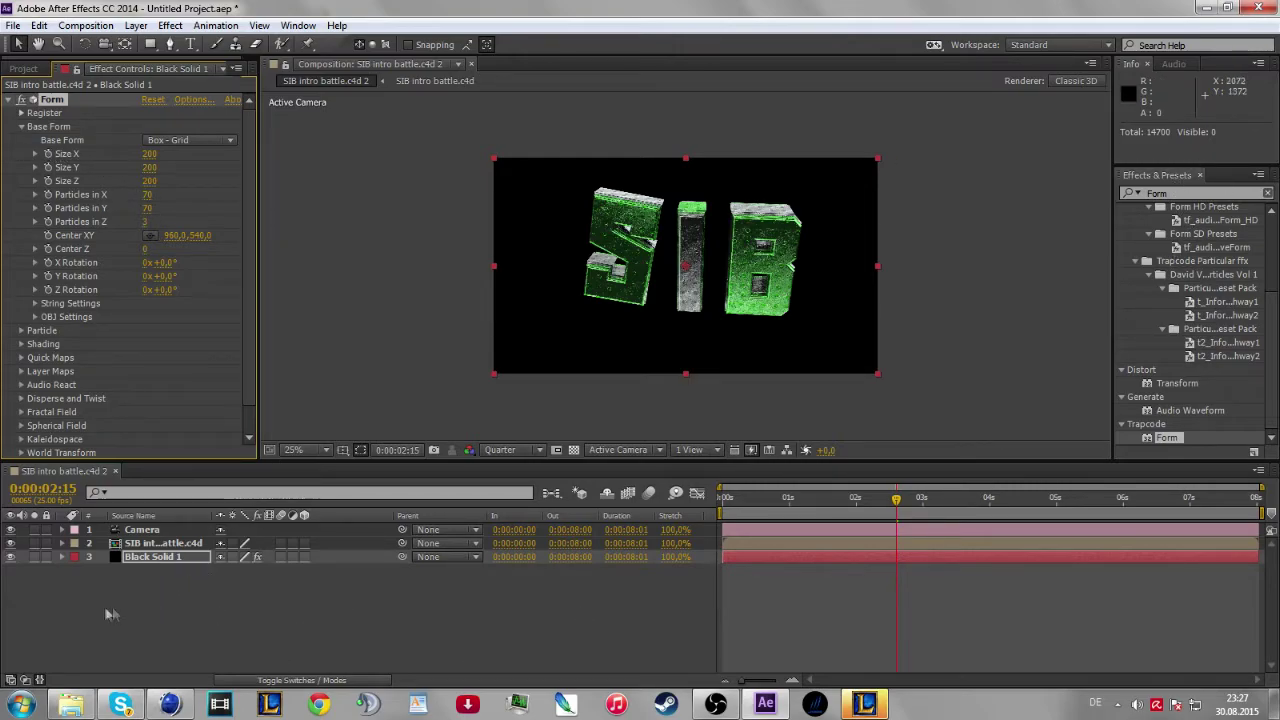
{"action": "scroll", "coordinate": [150, 146], "scroll_direction": "down", "scroll_amount": 1}
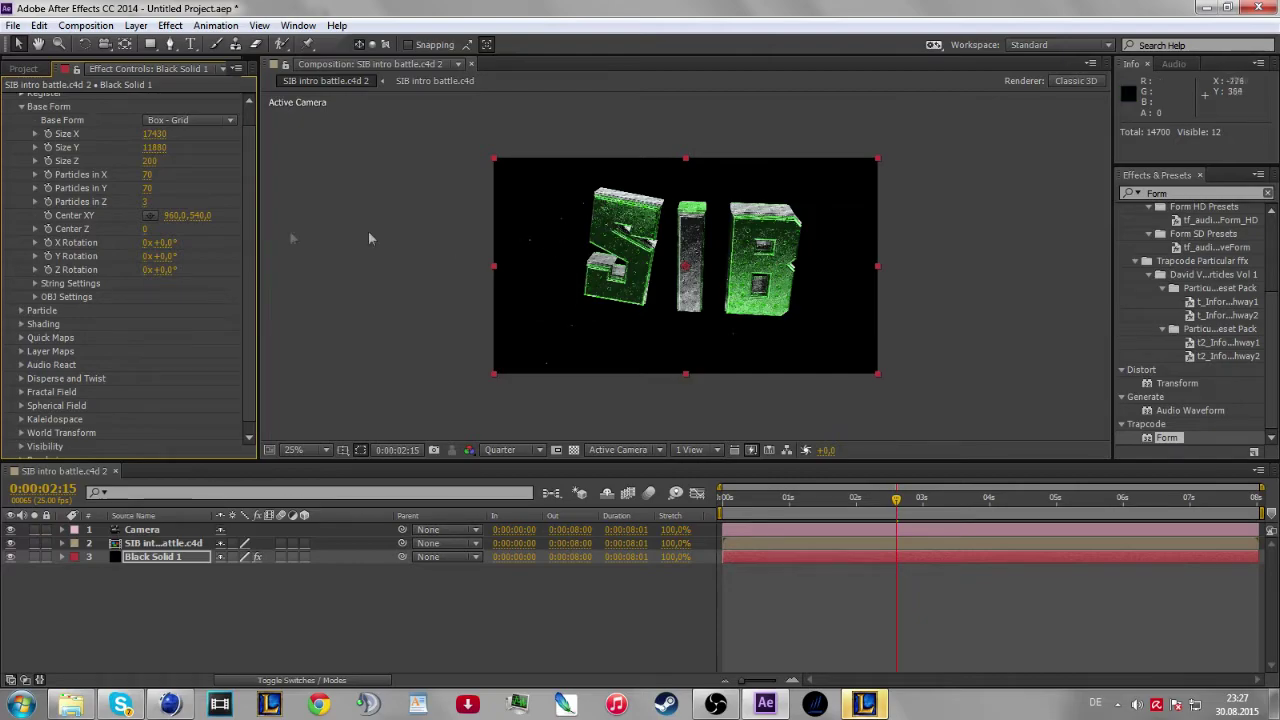
{"action": "scroll", "coordinate": [104, 320], "scroll_direction": "down", "scroll_amount": 1}
{"action": "left_click", "coordinate": [20, 301]}
{"action": "left_click", "coordinate": [190, 315]}
{"action": "left_click", "coordinate": [180, 334]}
{"action": "scroll", "coordinate": [242, 352], "scroll_direction": "down", "scroll_amount": 5}
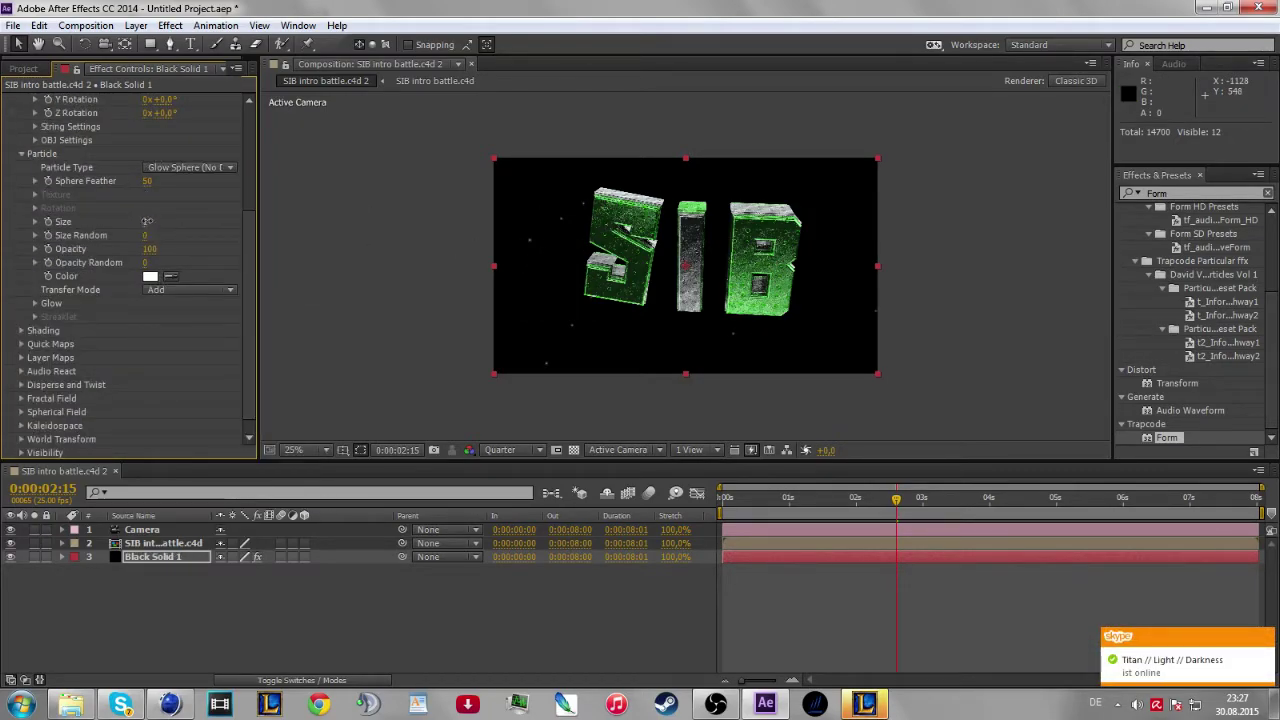
{"action": "left_click_drag", "start_coordinate": [145, 235], "coordinate": [287, 245]}
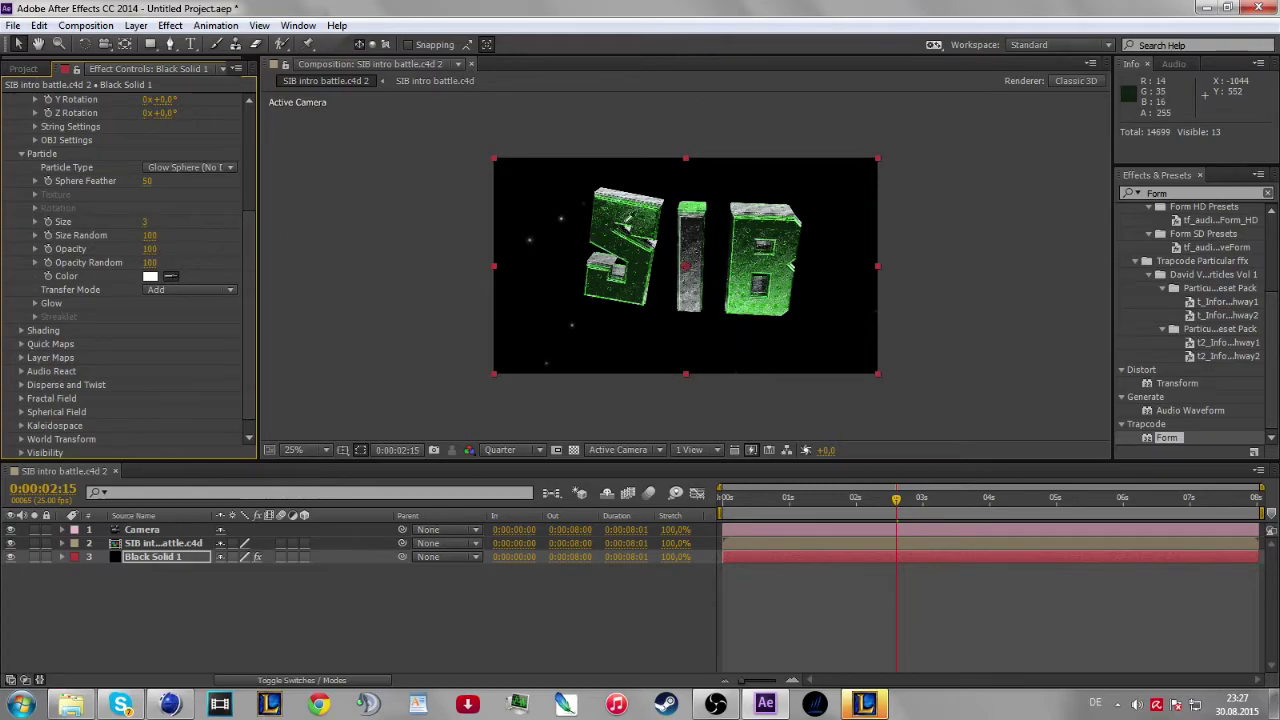
{"action": "scroll", "coordinate": [250, 210], "scroll_direction": "up", "scroll_amount": 5}
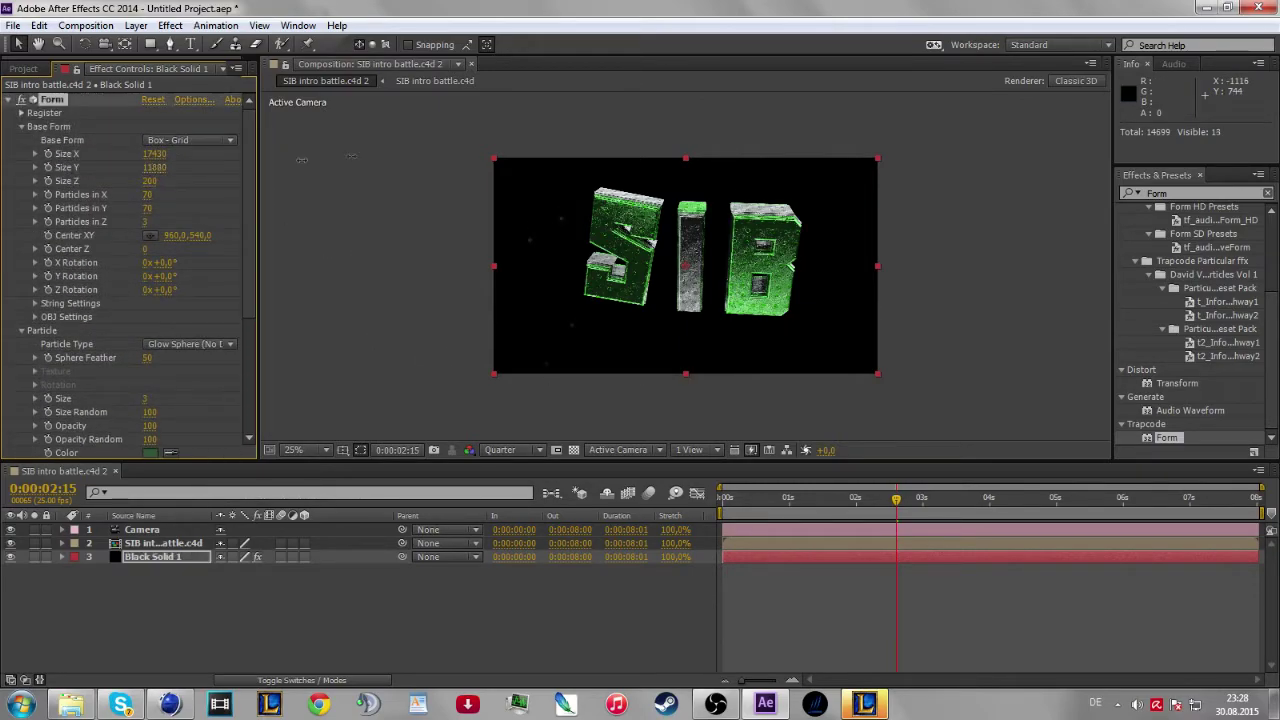
{"action": "key", "text": "KP_0"}
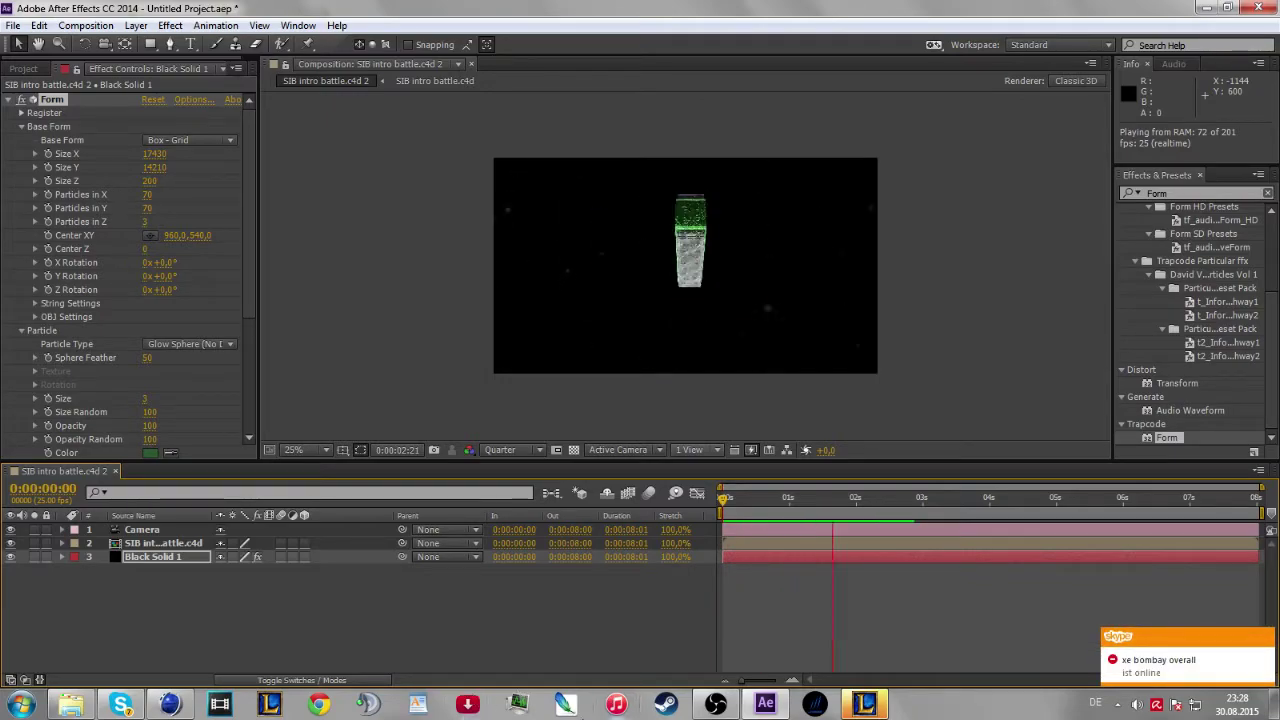
- Switch to OBS to end the recording
{"action": "left_click", "coordinate": [716, 704]}
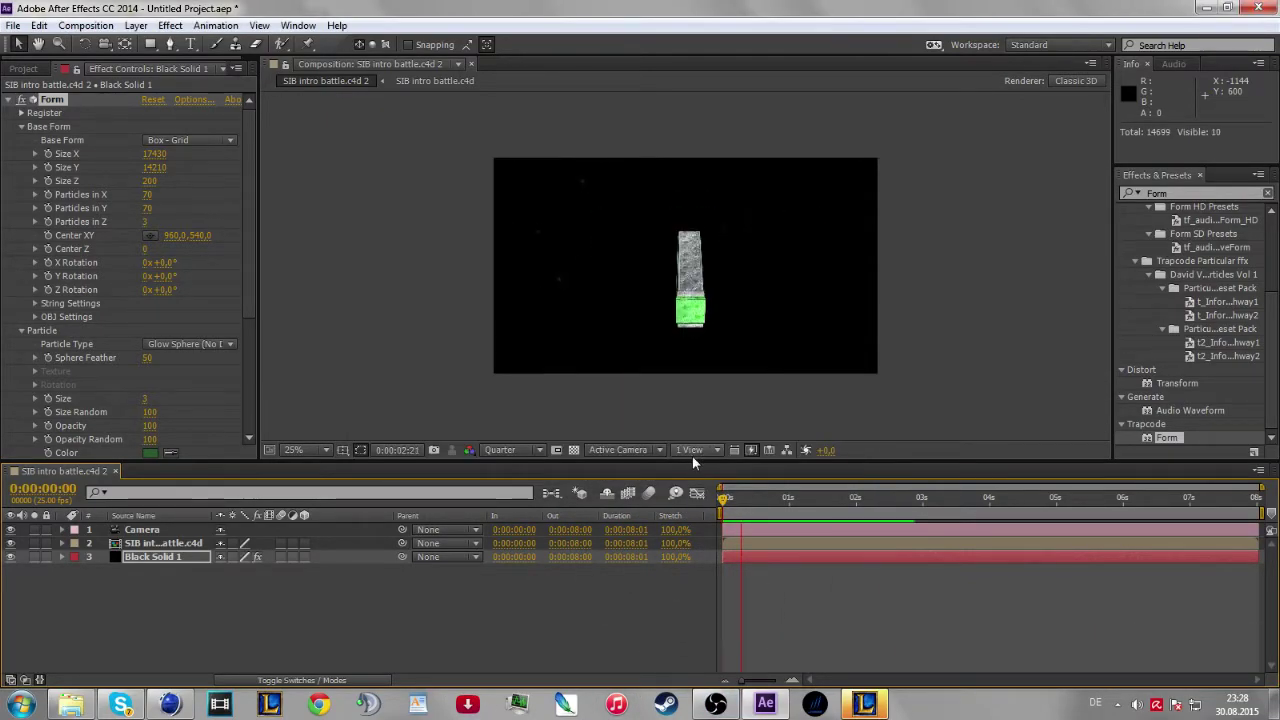